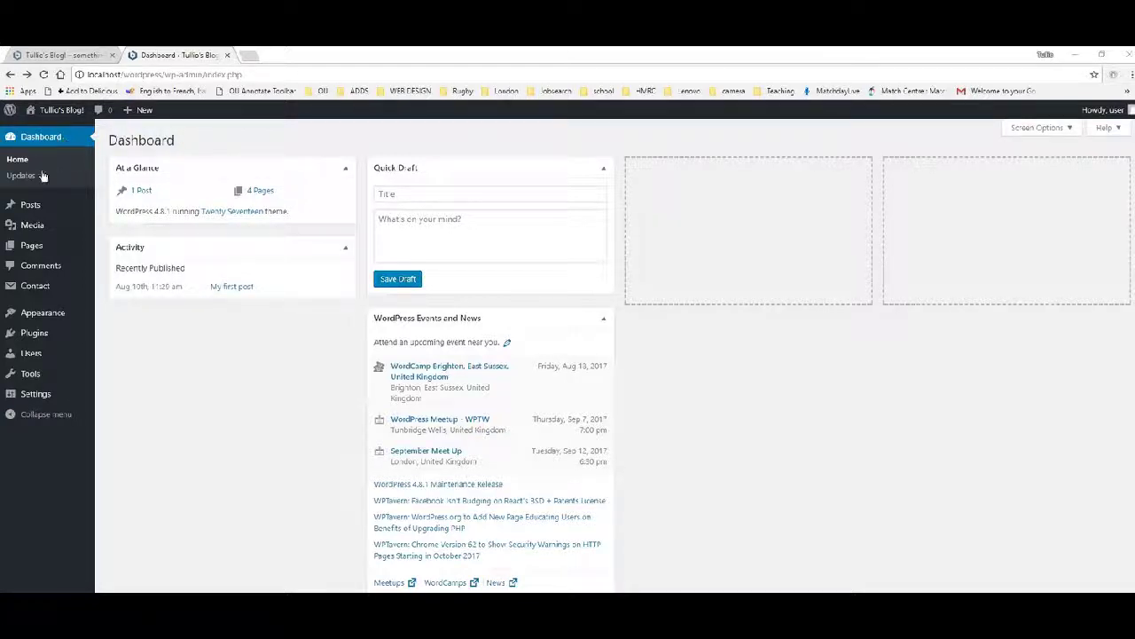
Open the page for adding new plugins and search it for "tables"
mouse_move(38, 338)
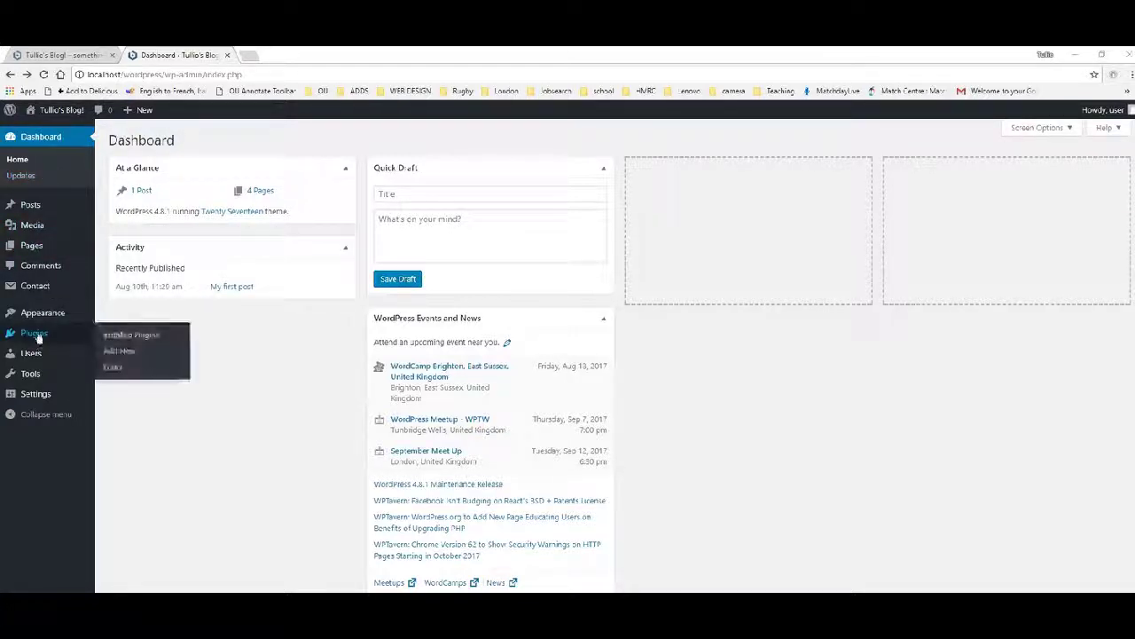
left_click(122, 353)
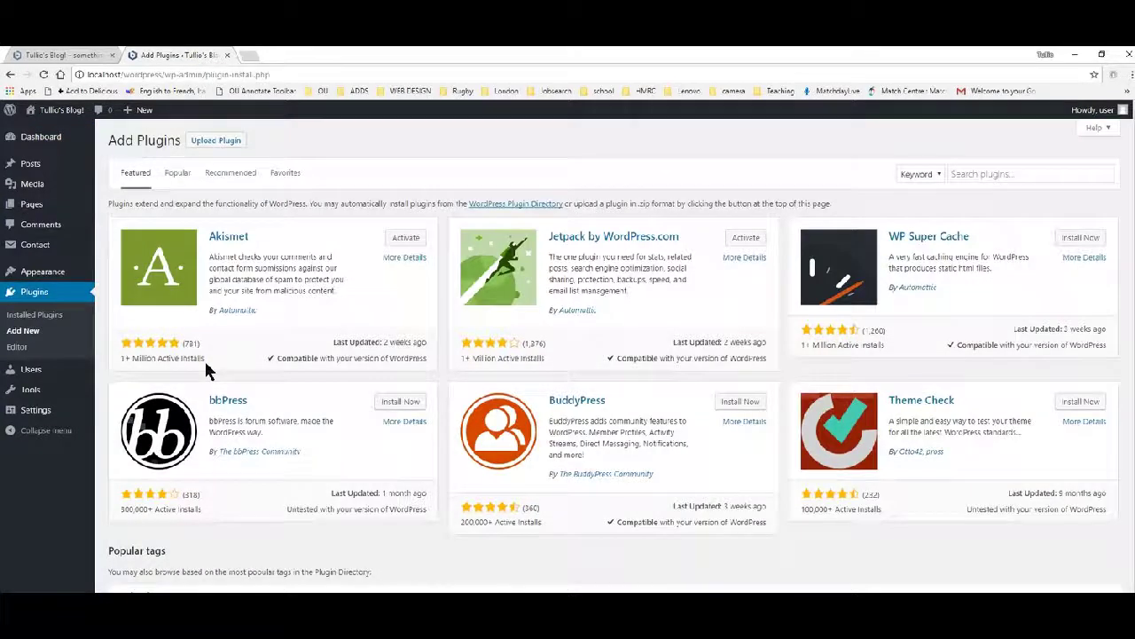
left_click(1026, 174)
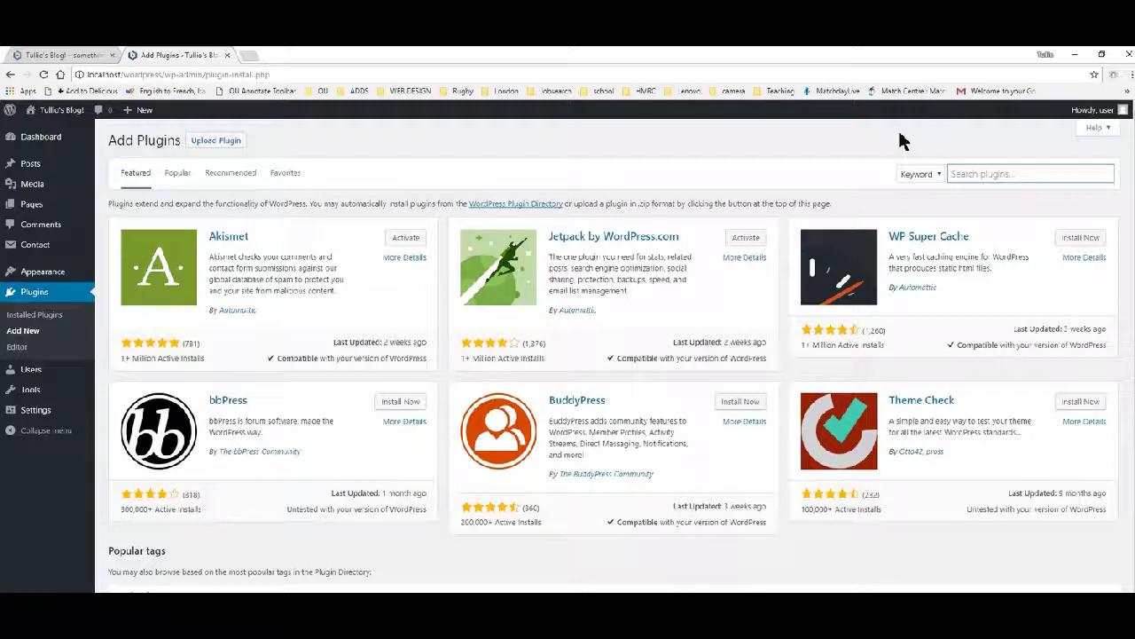
type("table")
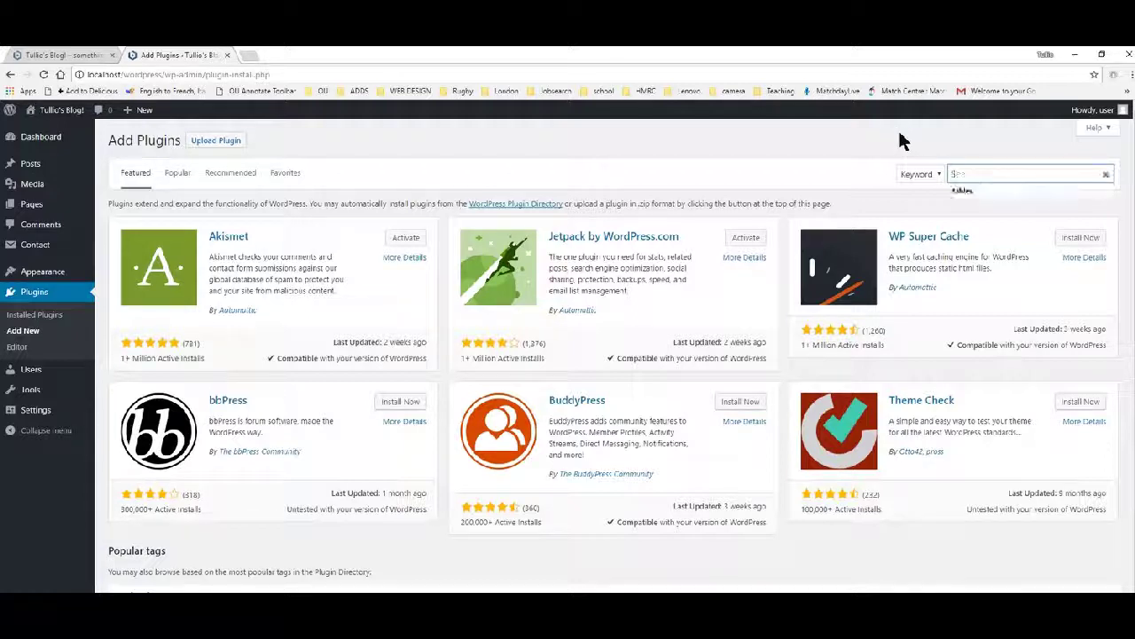
type("s")
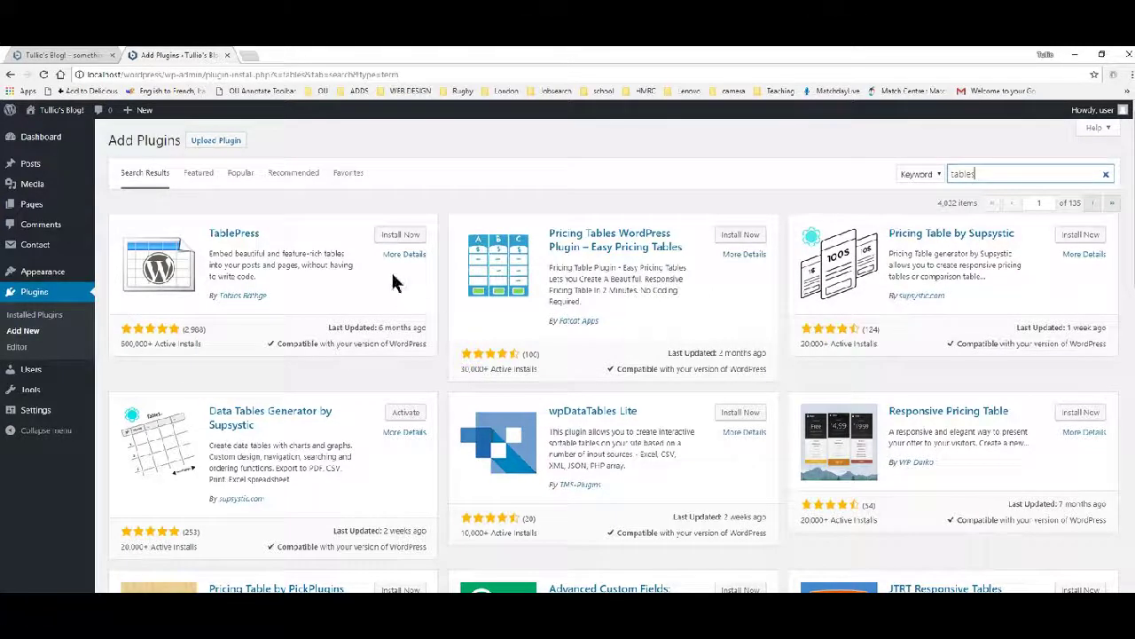
Install the TablePress plugin from the search results and activate it
left_click(399, 235)
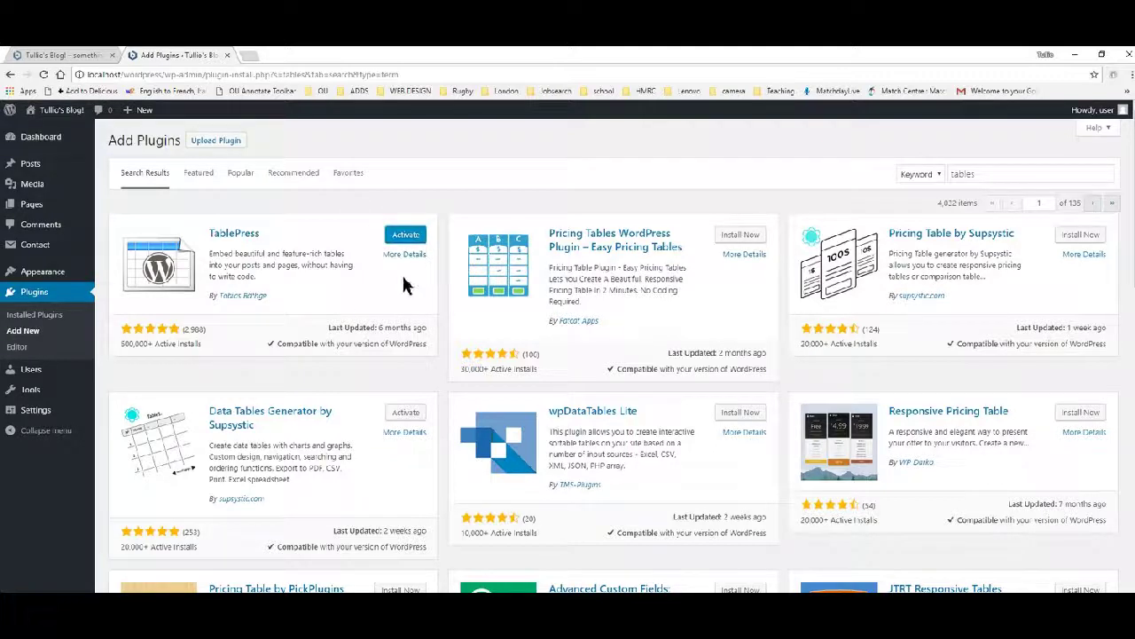
left_click(401, 236)
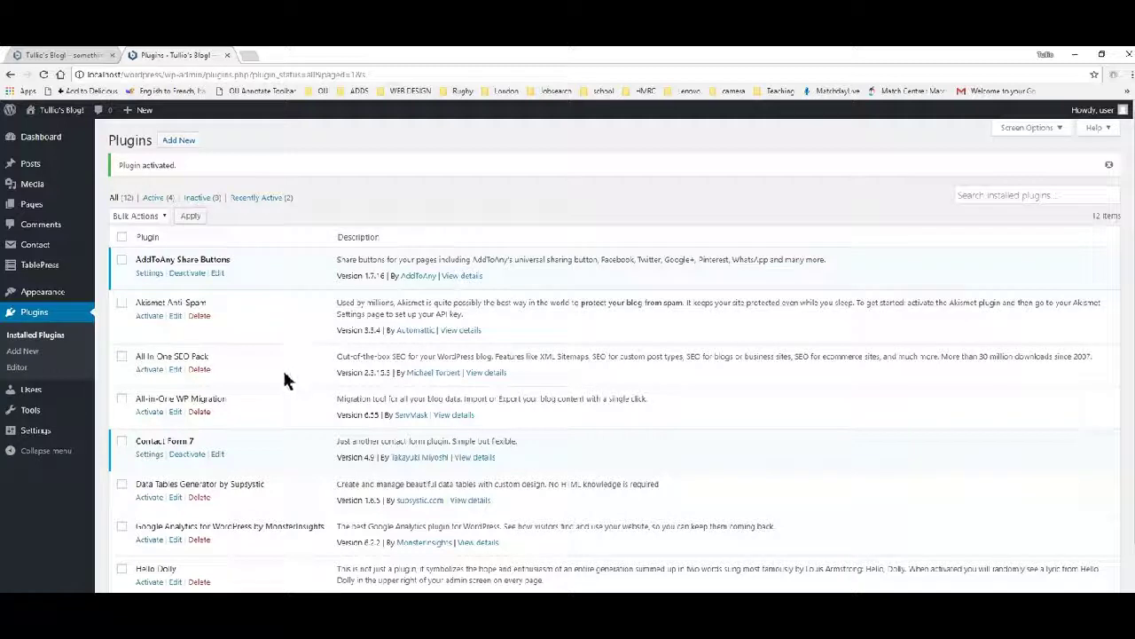
scroll(251, 373, "down", 3)
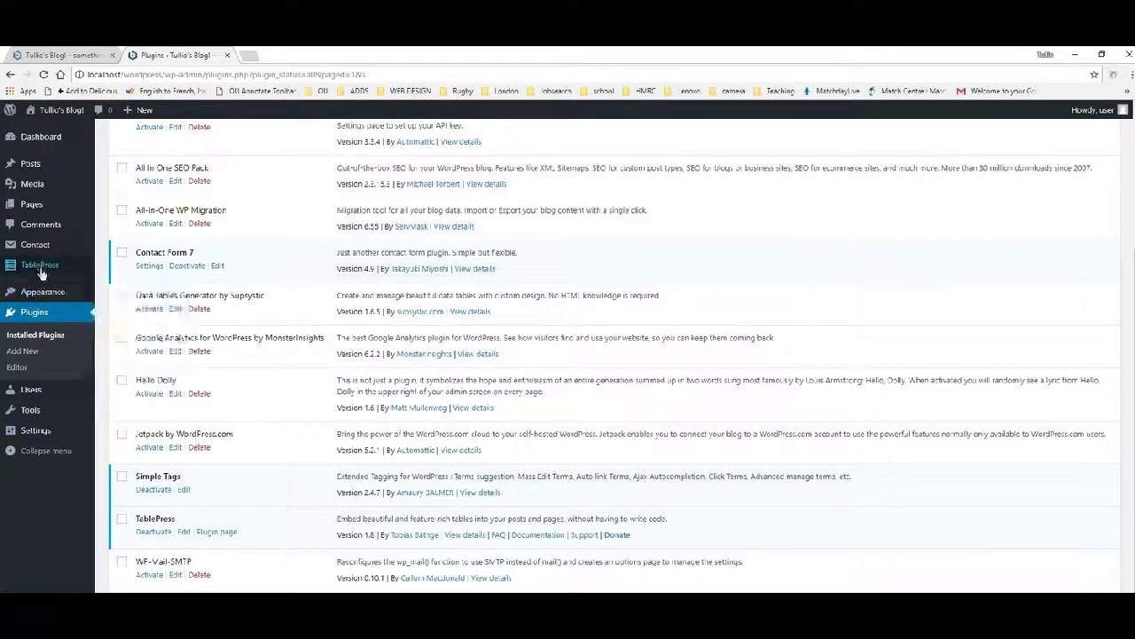
Open the existing TablePress table "table 1" for editing and examine its information and the content of cell A1
mouse_move(37, 268)
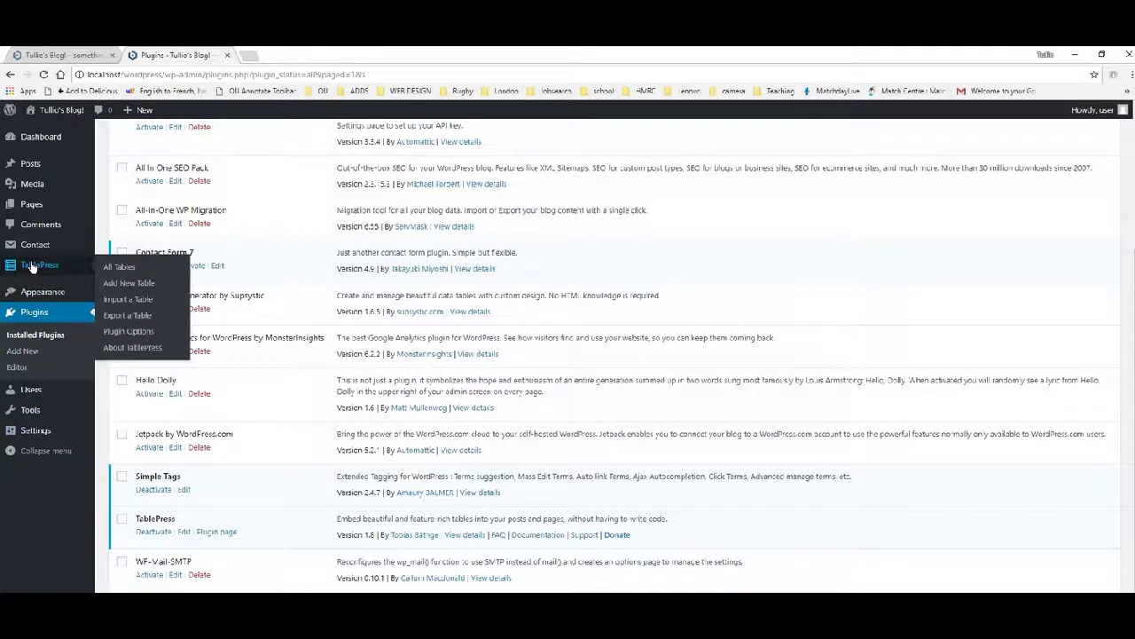
left_click(121, 270)
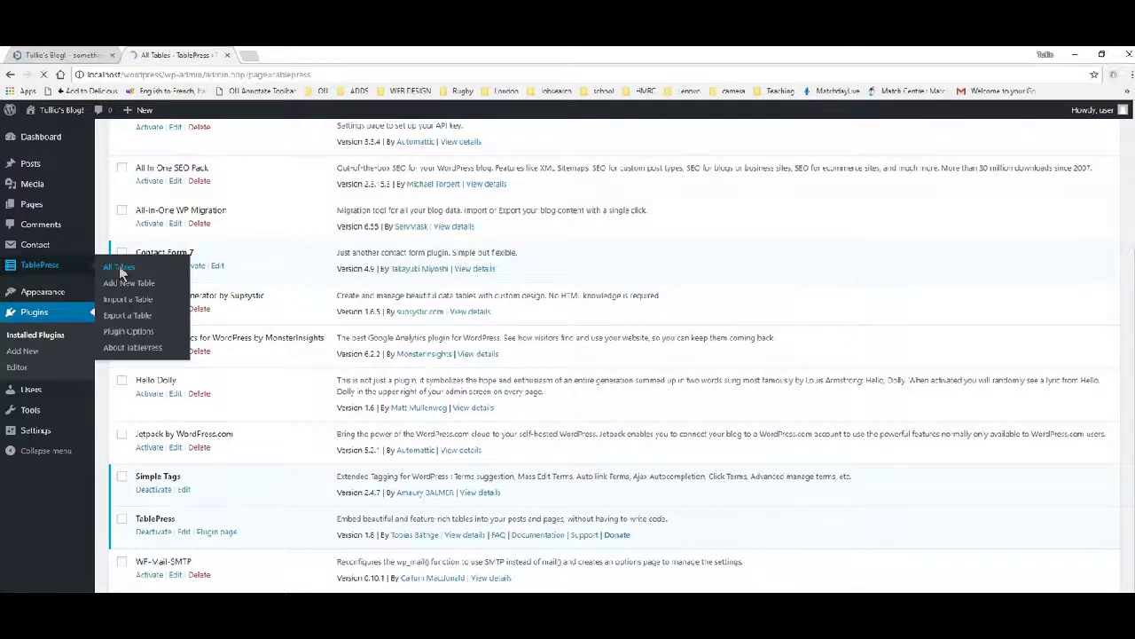
mouse_move(234, 337)
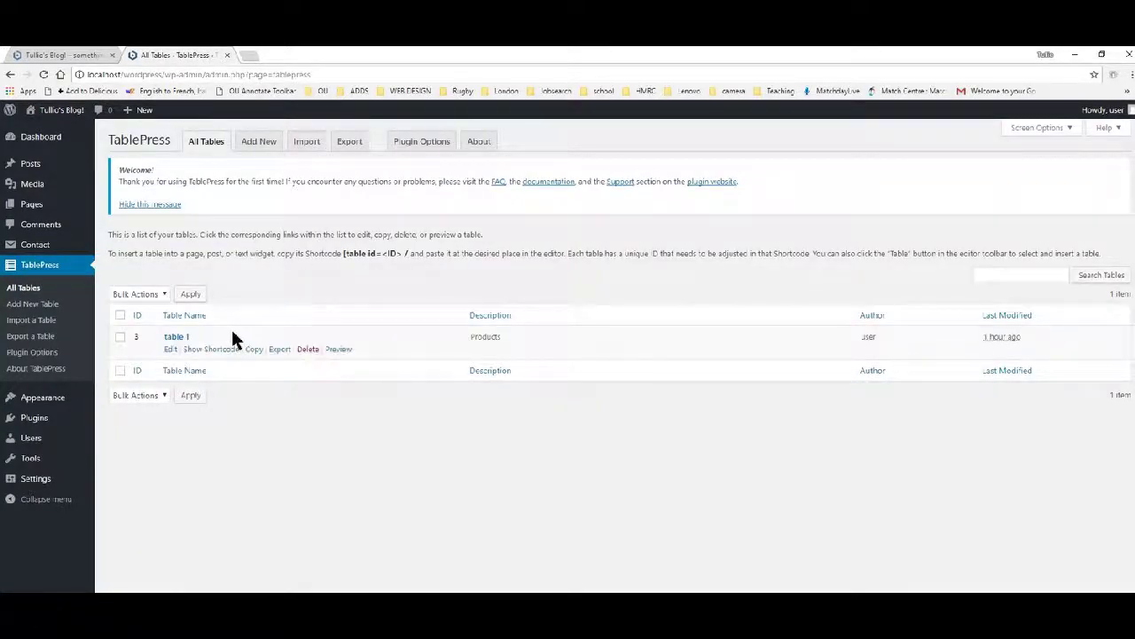
left_click(171, 350)
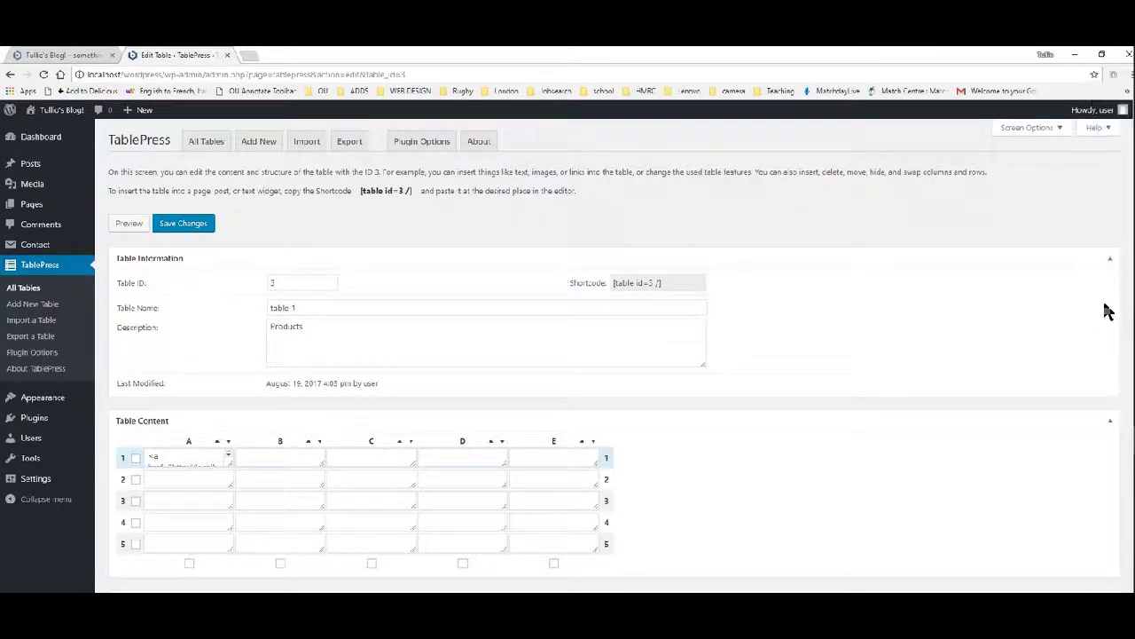
scroll(1115, 347, "down", 2)
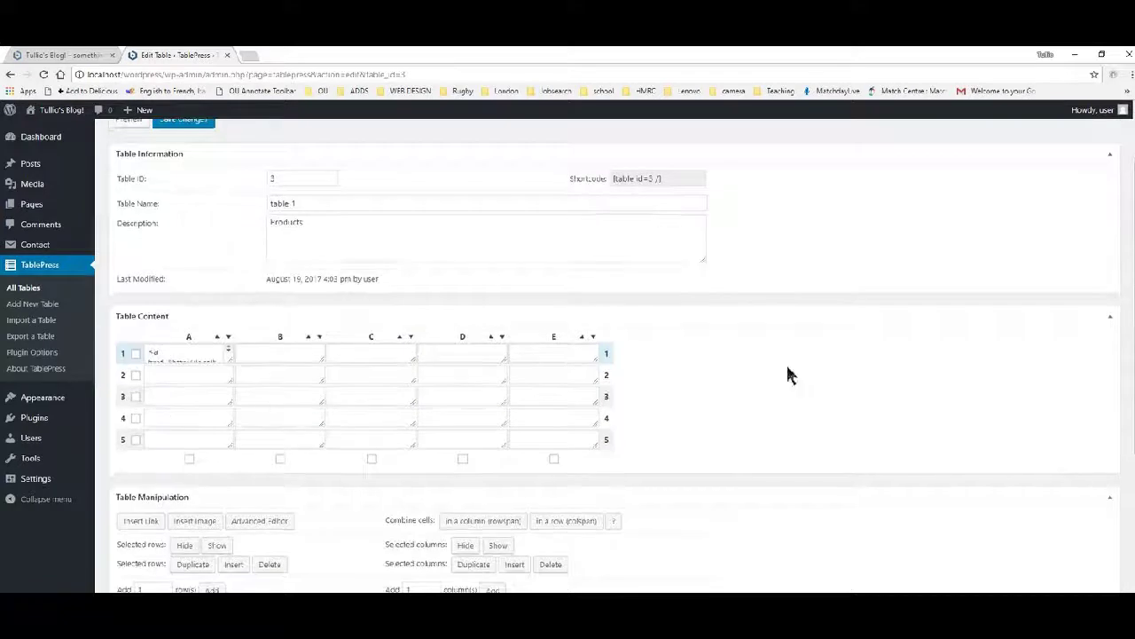
left_click(227, 357)
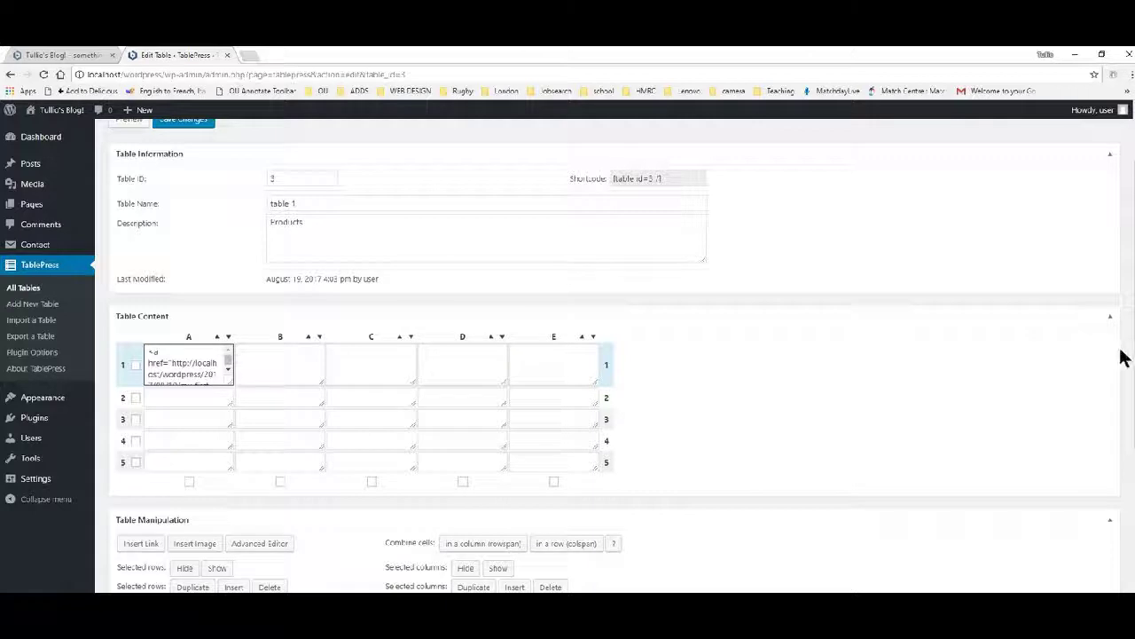
scroll(1115, 355, "up", 2)
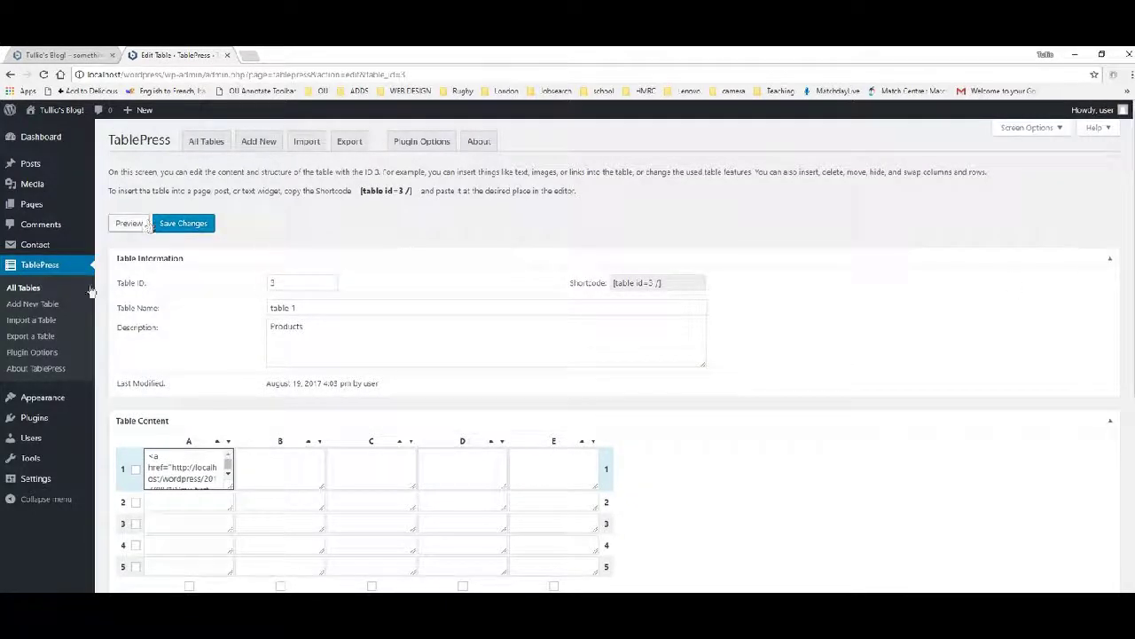
Start a new TablePress table with the name "table 2" and the description "table 2"
left_click(32, 306)
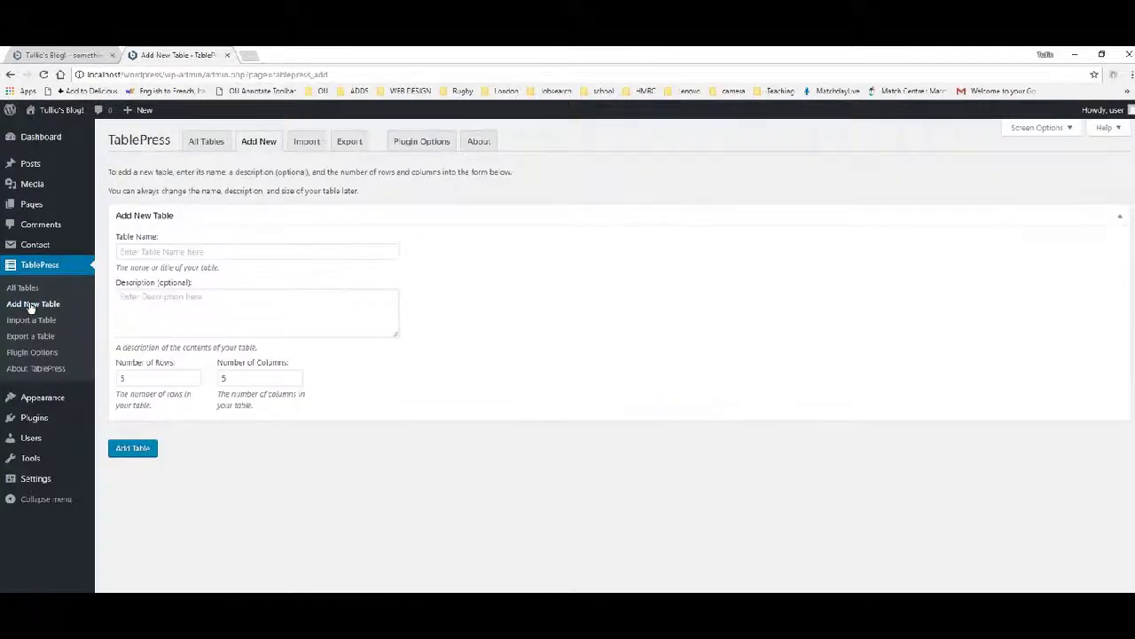
left_click(197, 252)
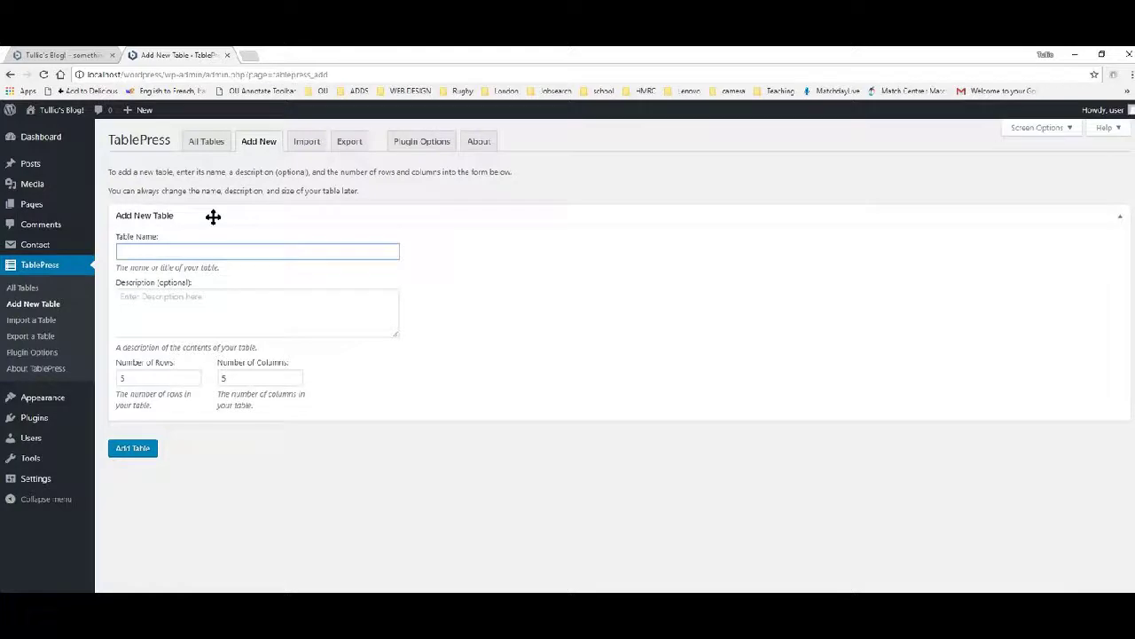
type("table 2")
key("Tab")
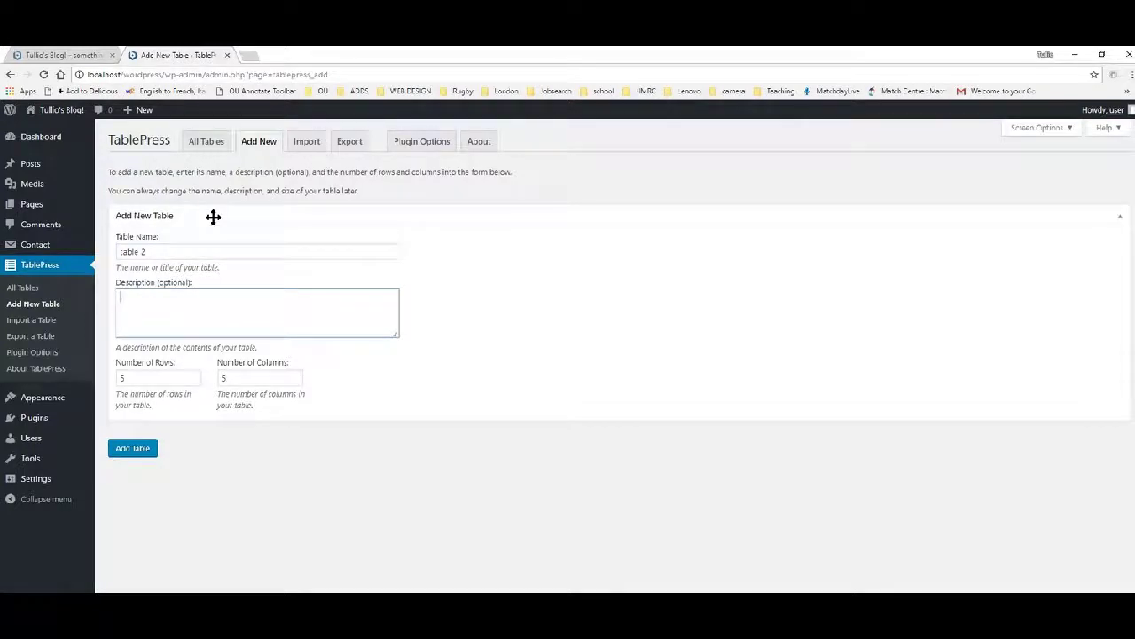
type("table 2")
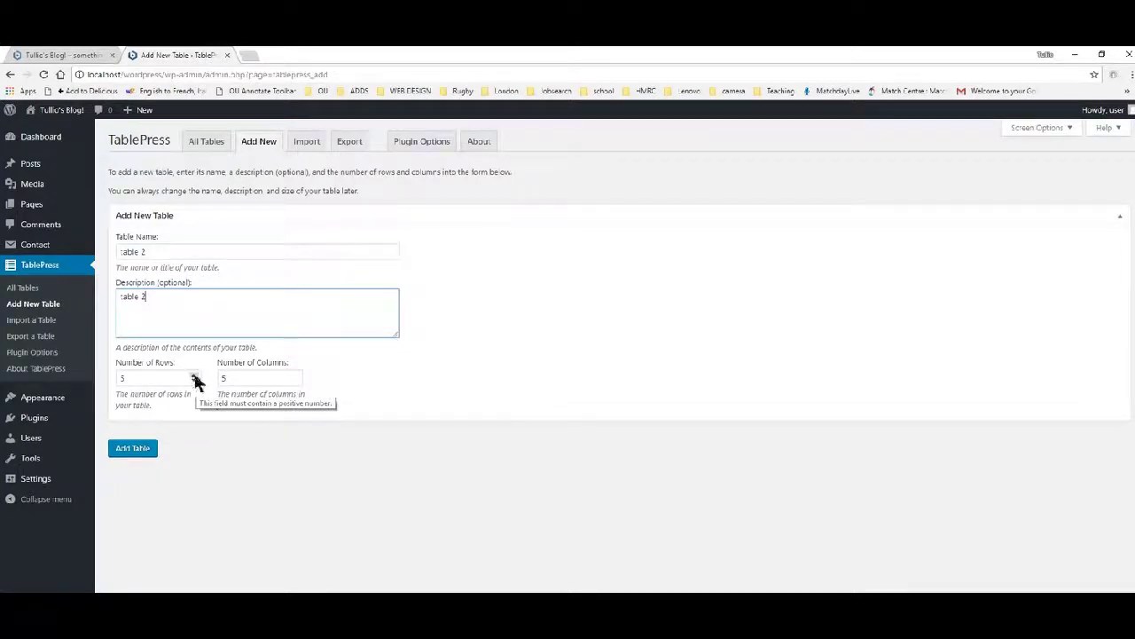
Set the new table's number of columns to 8, keeping 5 rows, and add the table
left_click(295, 376)
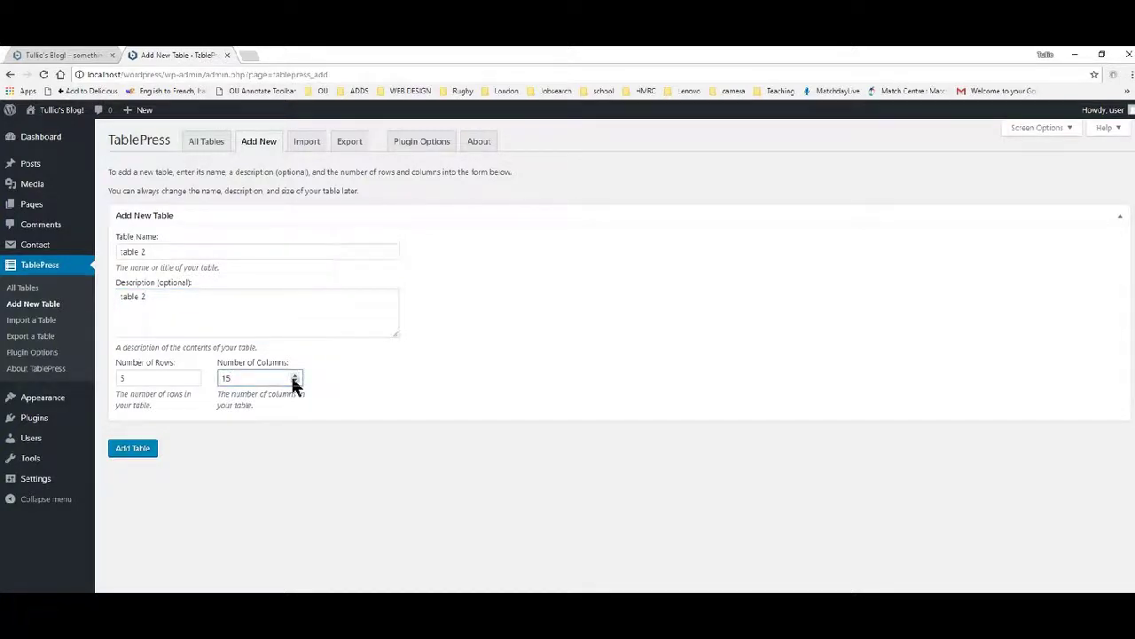
key("BackSpace")
key("BackSpace")
type("8")
left_click(134, 451)
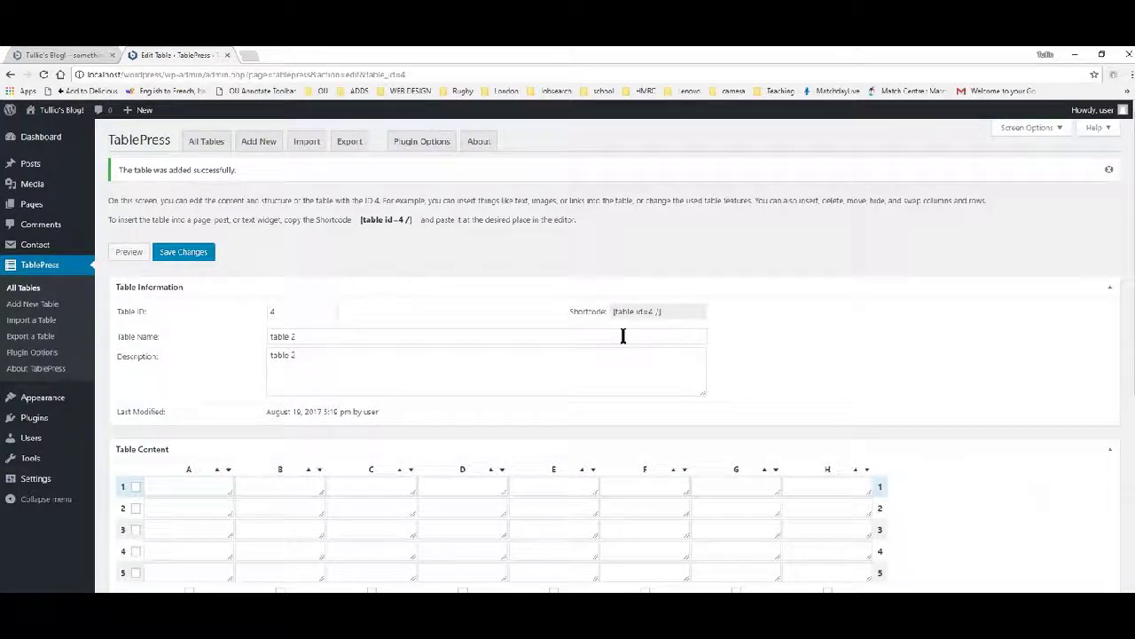
In the options of table 2, enable printing the table name above the table, keeping the first row as the header
left_click_drag(663, 310, 608, 309)
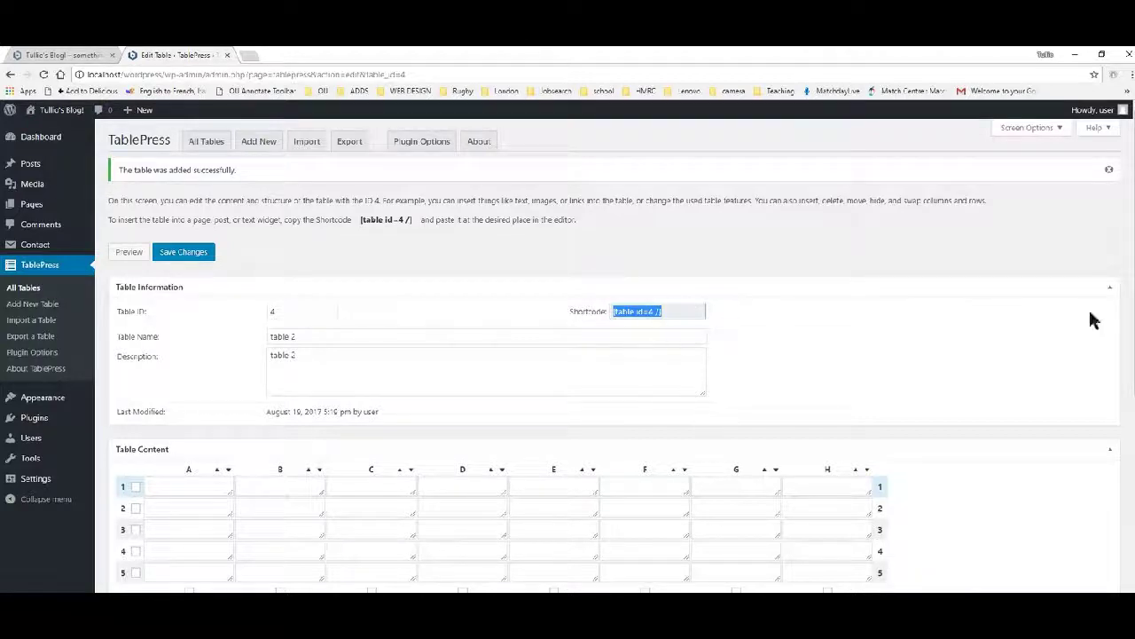
scroll(1127, 291, "down", 2)
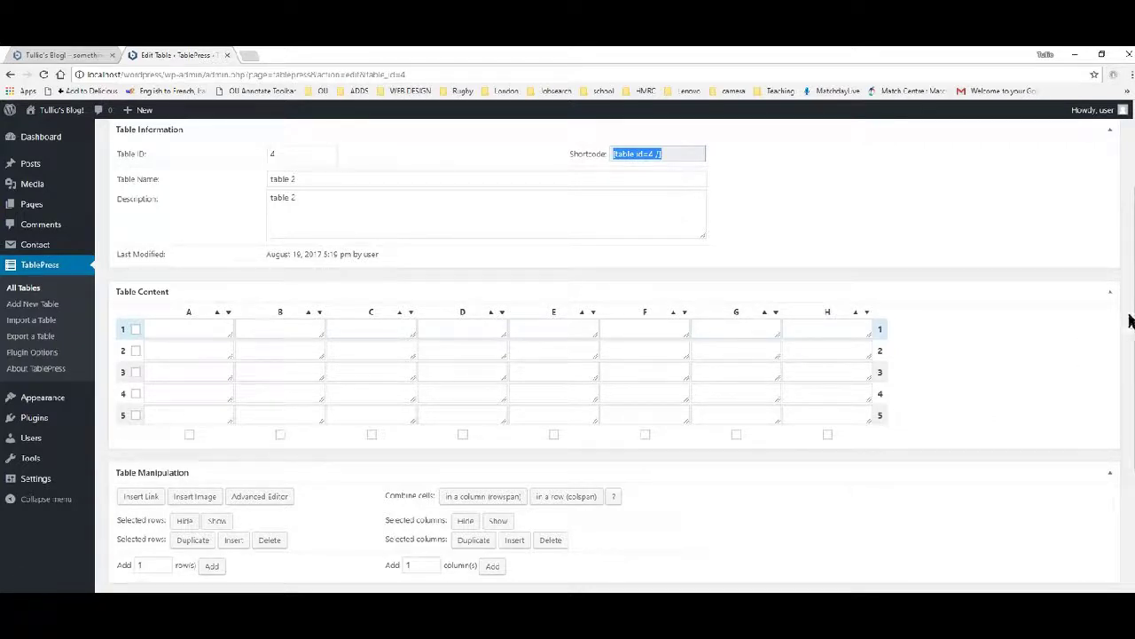
scroll(1123, 322, "down", 3)
scroll(1123, 322, "down", 1)
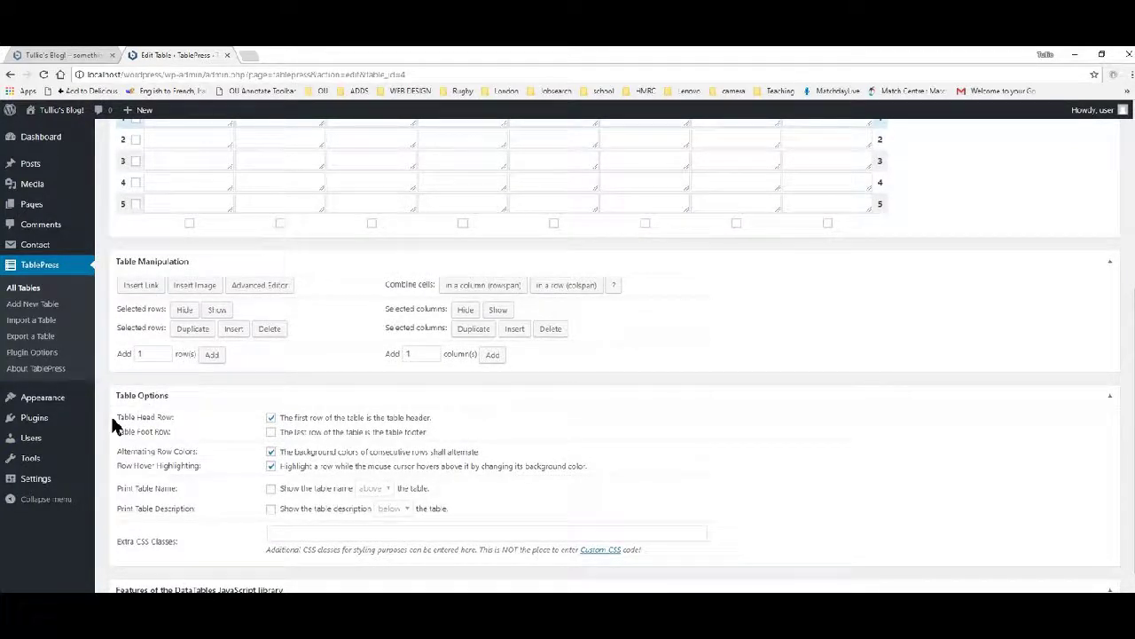
left_click(272, 418)
left_click(271, 491)
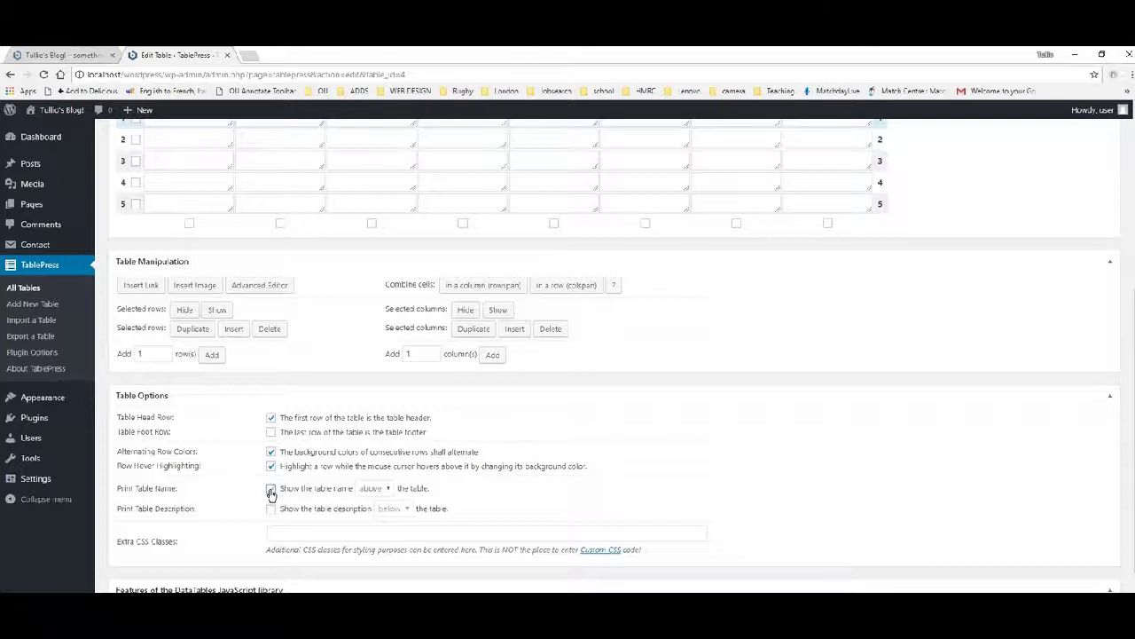
left_click(387, 488)
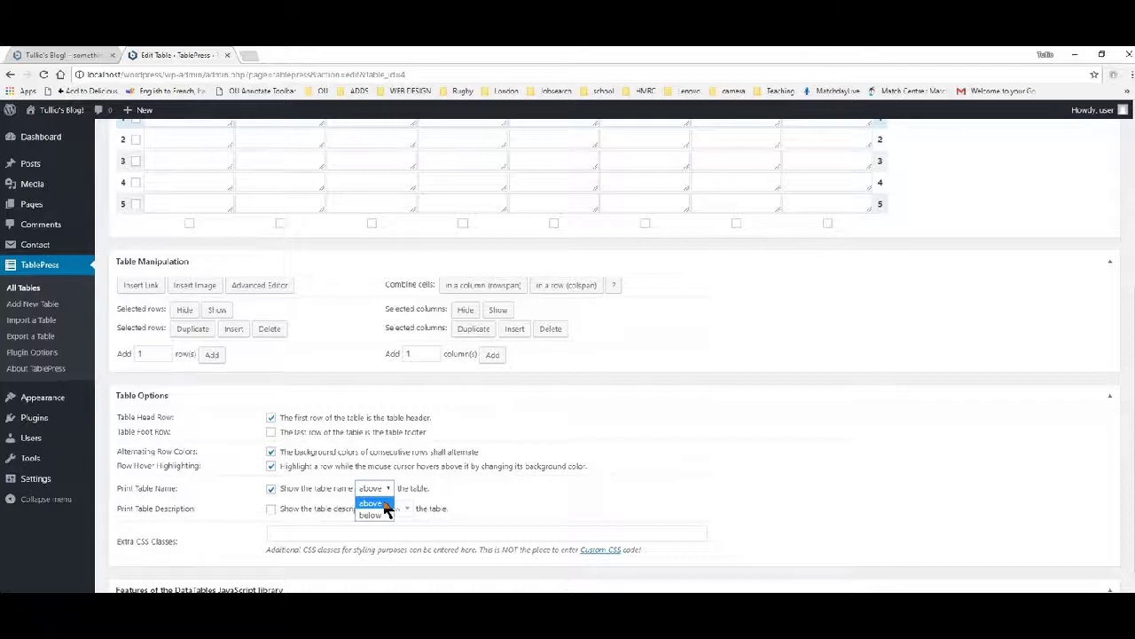
left_click(384, 503)
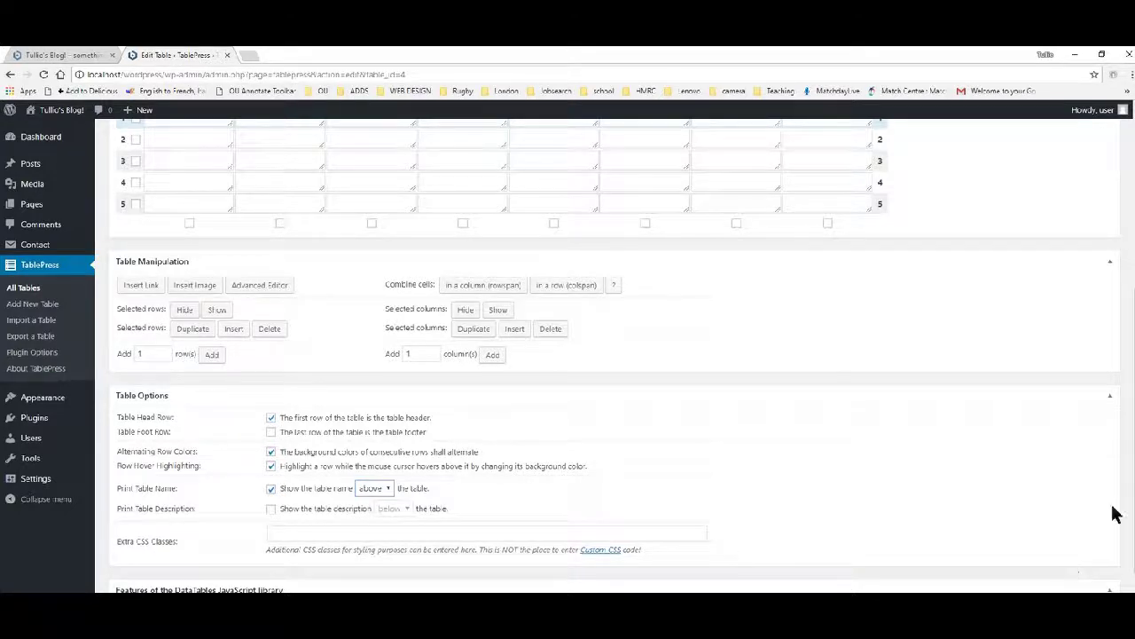
Enable horizontal scrolling in the DataTables features of table 2
scroll(621, 354, "down", 2)
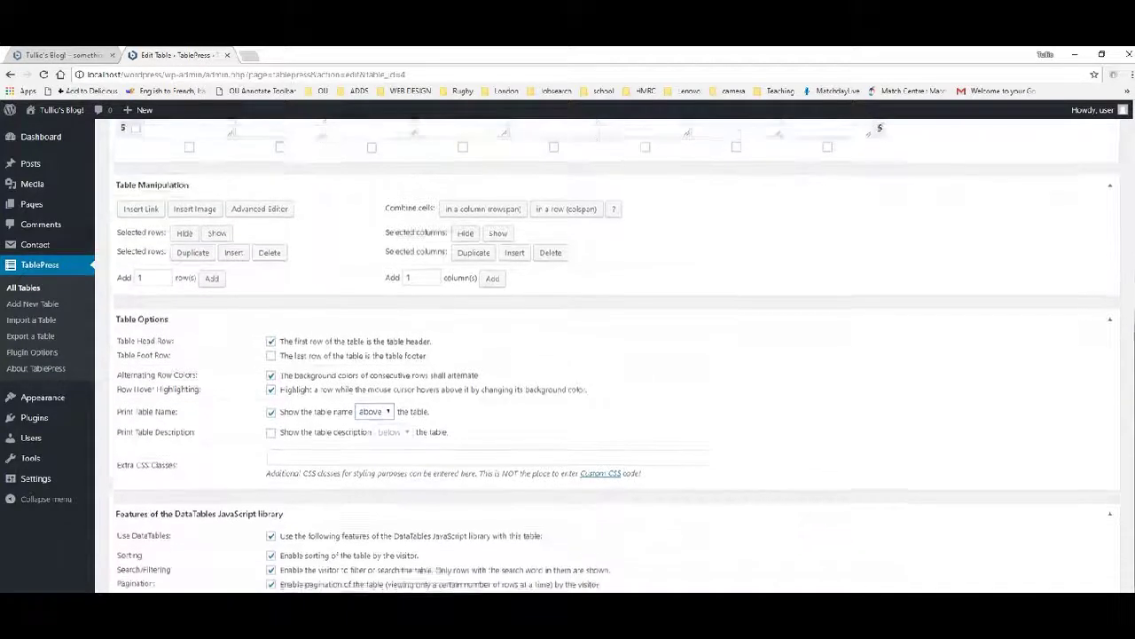
left_click_drag(1134, 483, 1133, 495)
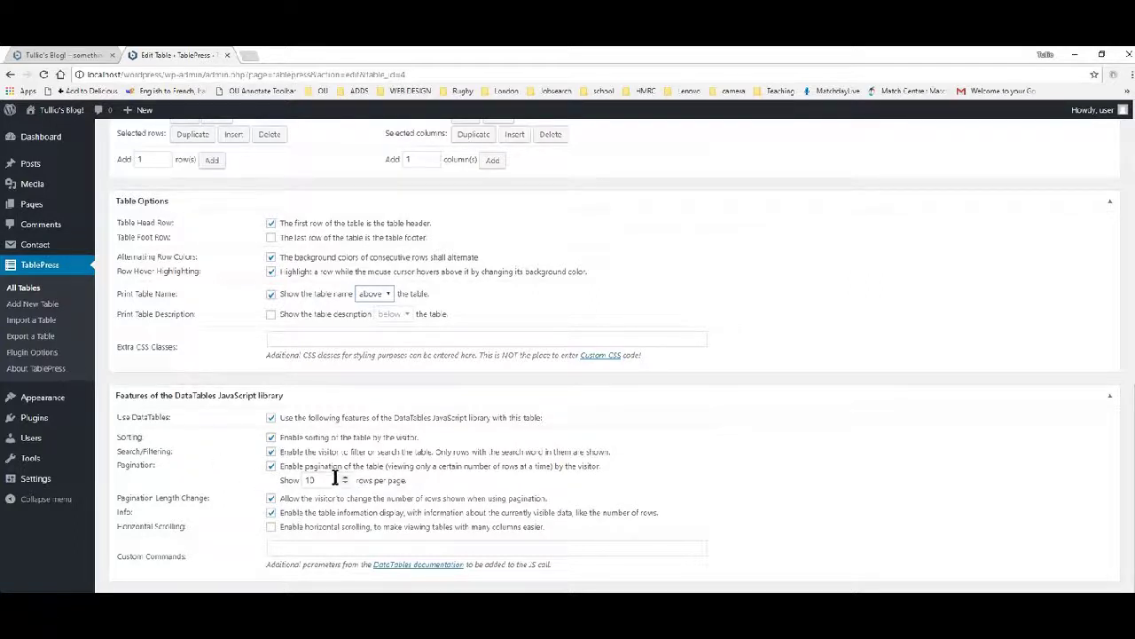
left_click(270, 527)
left_click(271, 527)
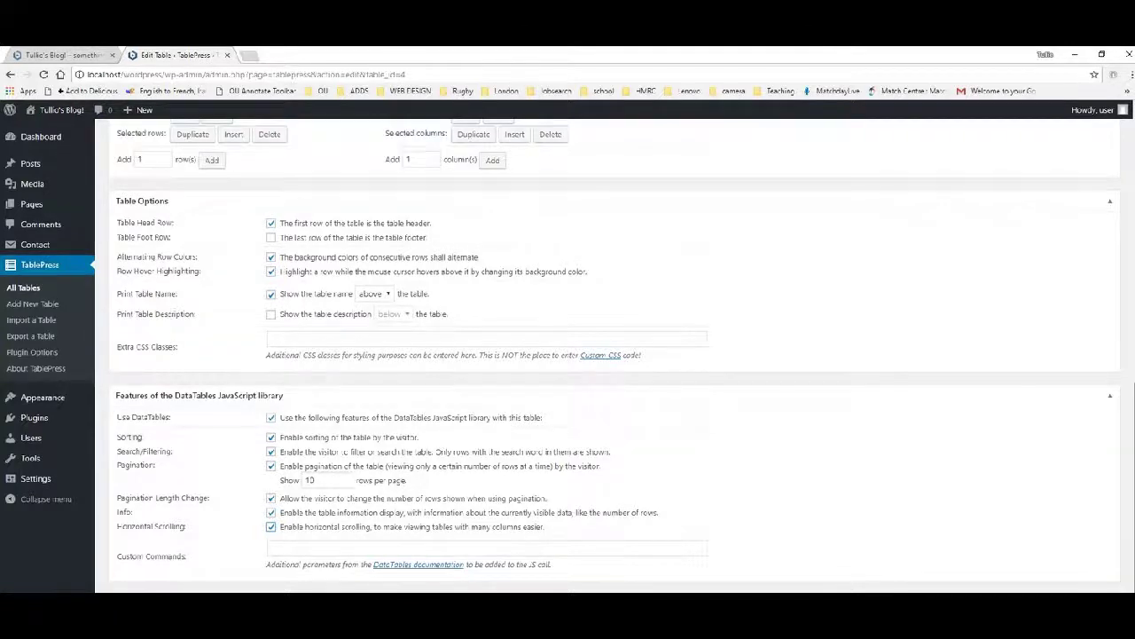
Save the changes to table 2 and copy its shortcode [table id=4 /]
scroll(621, 355, "up", 5)
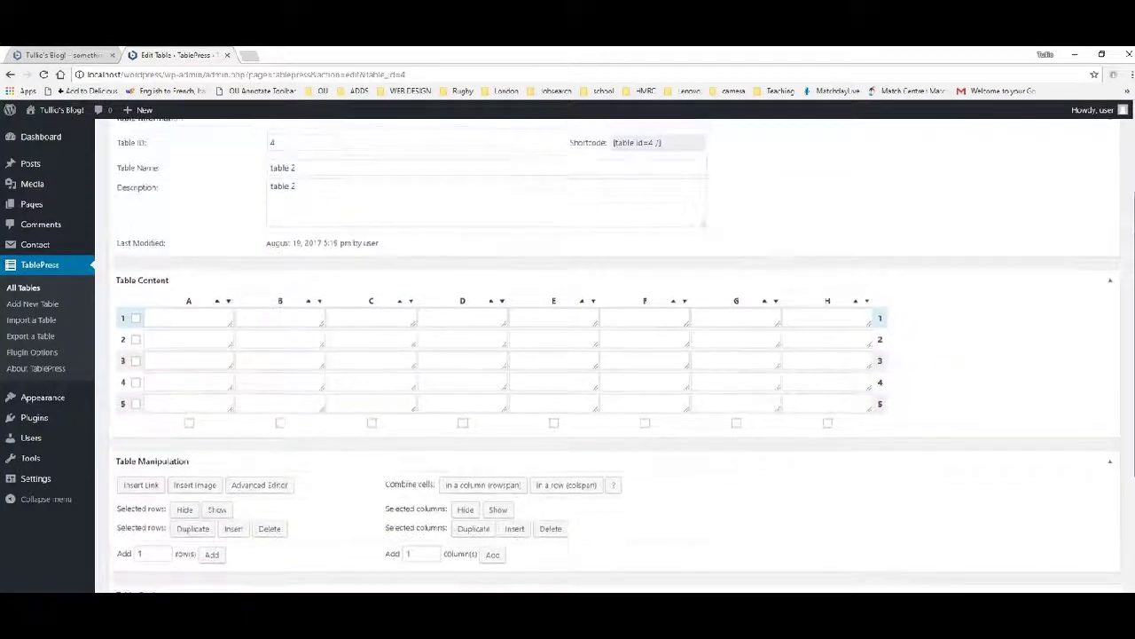
scroll(568, 355, "up", 3)
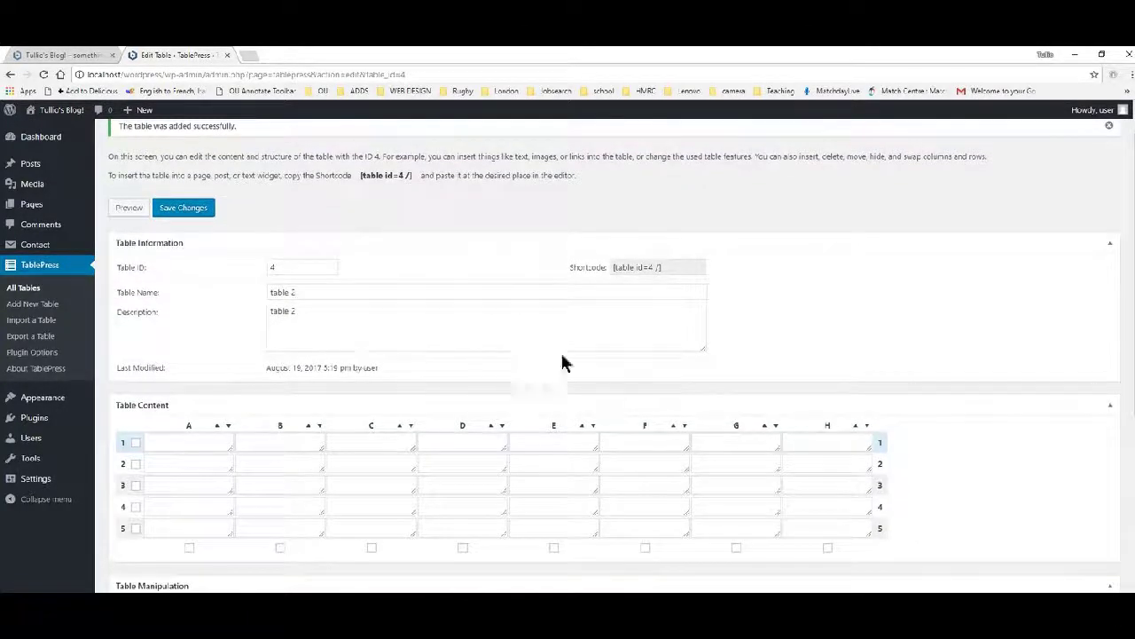
left_click(173, 209)
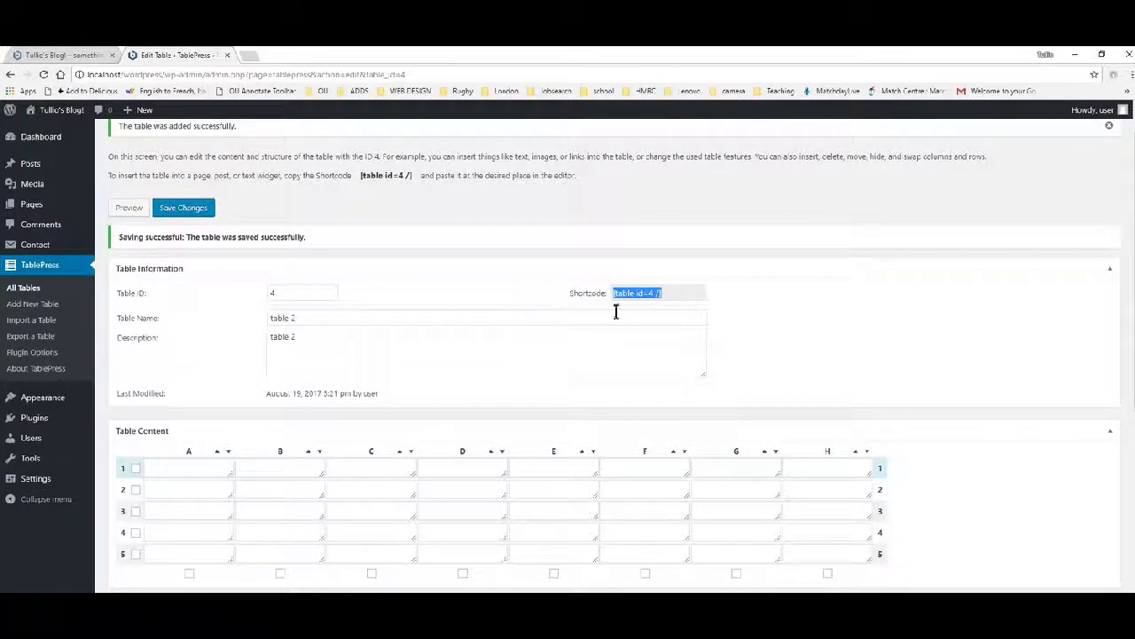
right_click(630, 291)
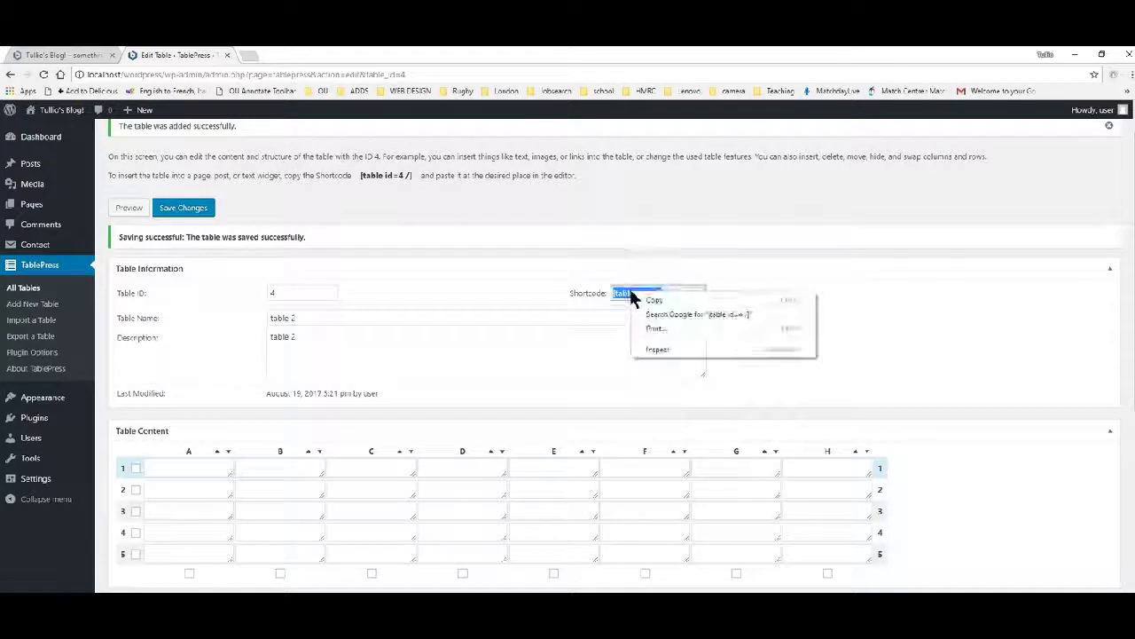
left_click(652, 302)
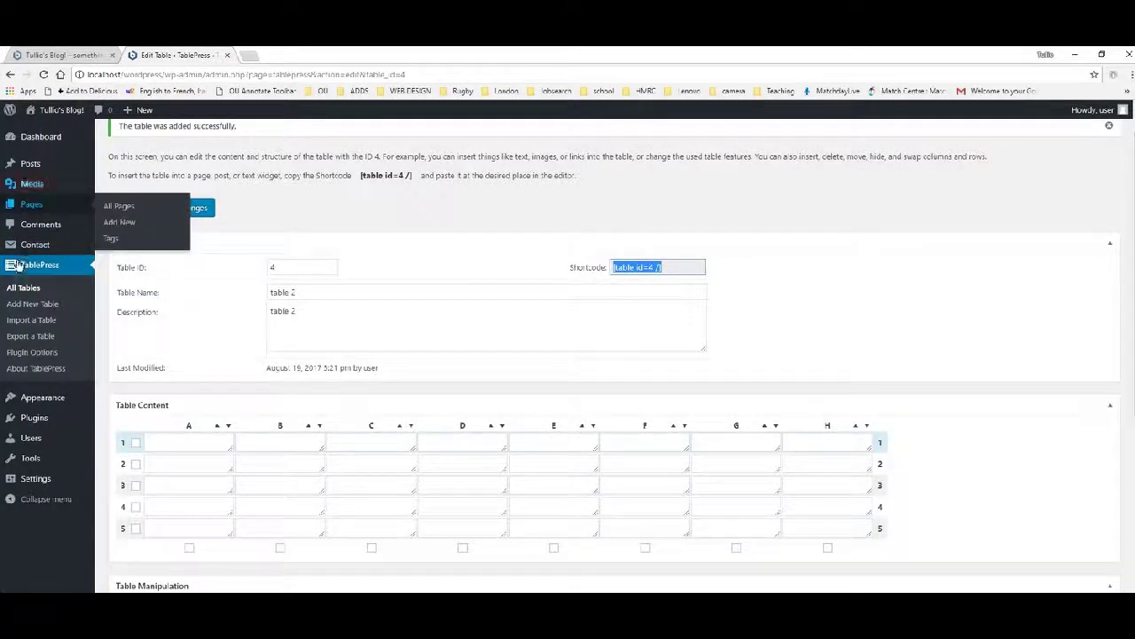
Insert the shortcode [table id=4 /] into the content of the About page and update the page
mouse_move(24, 244)
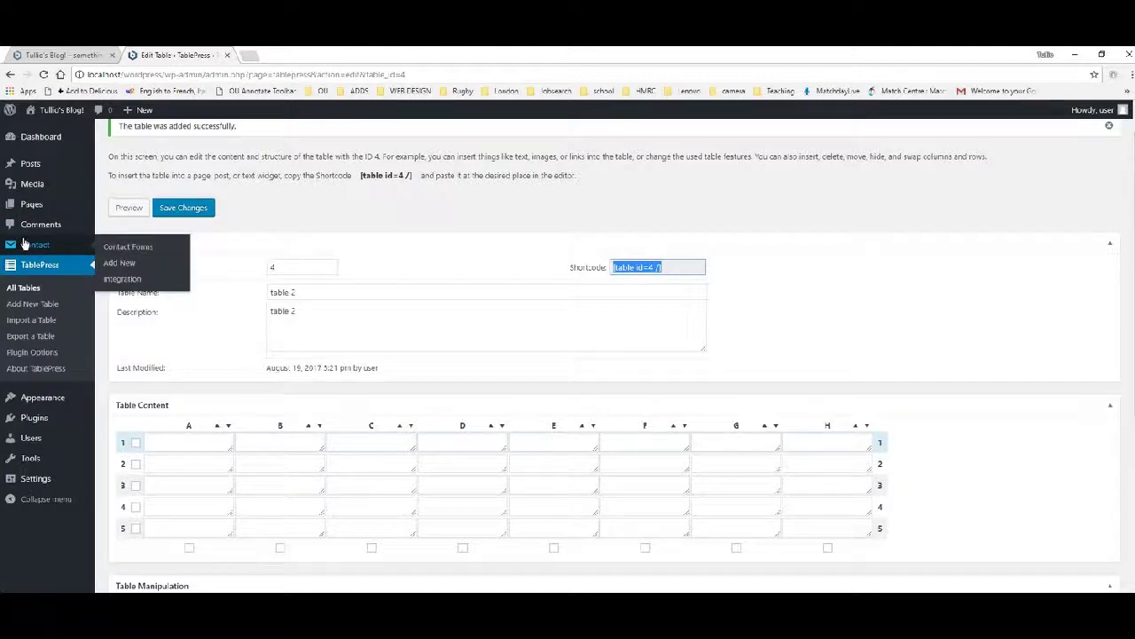
mouse_move(33, 208)
left_click(118, 208)
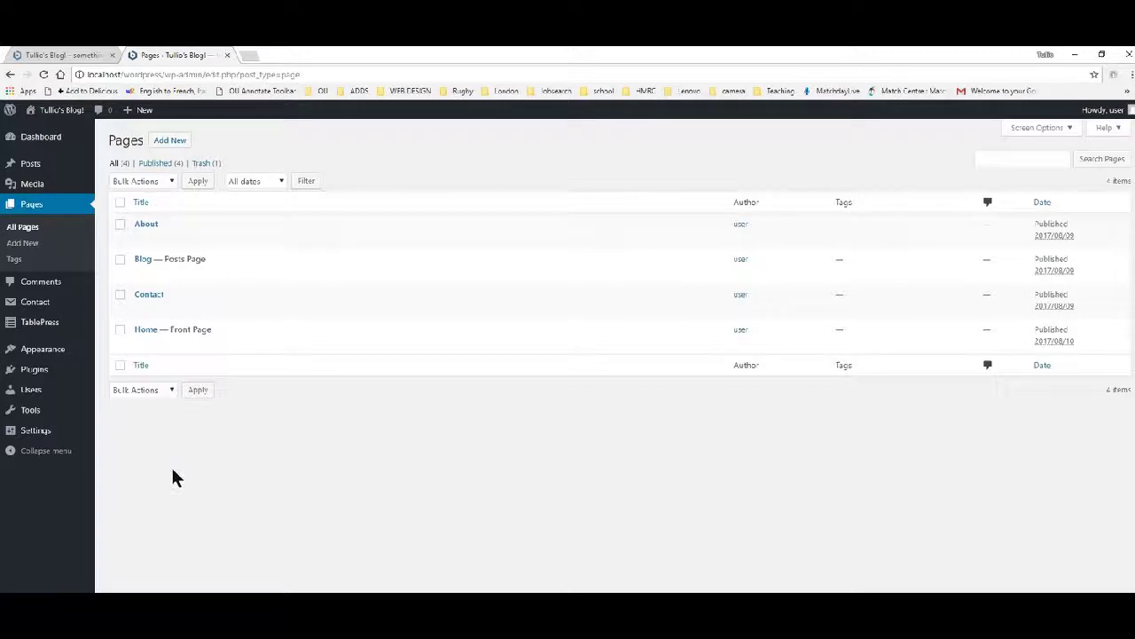
mouse_move(145, 227)
left_click(141, 238)
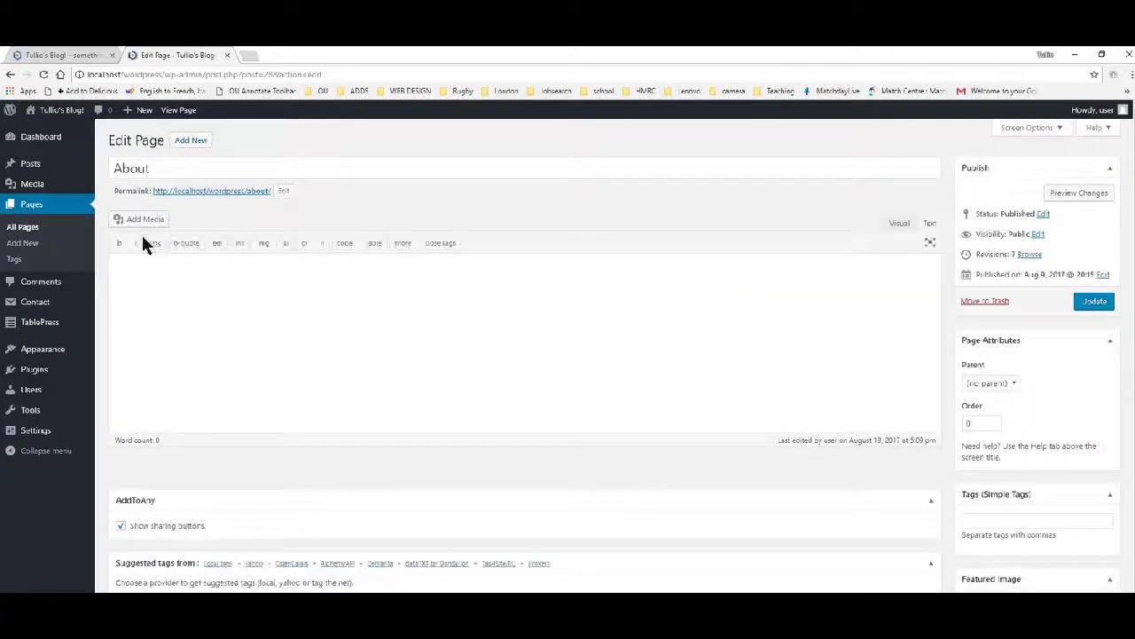
left_click(210, 272)
right_click(211, 274)
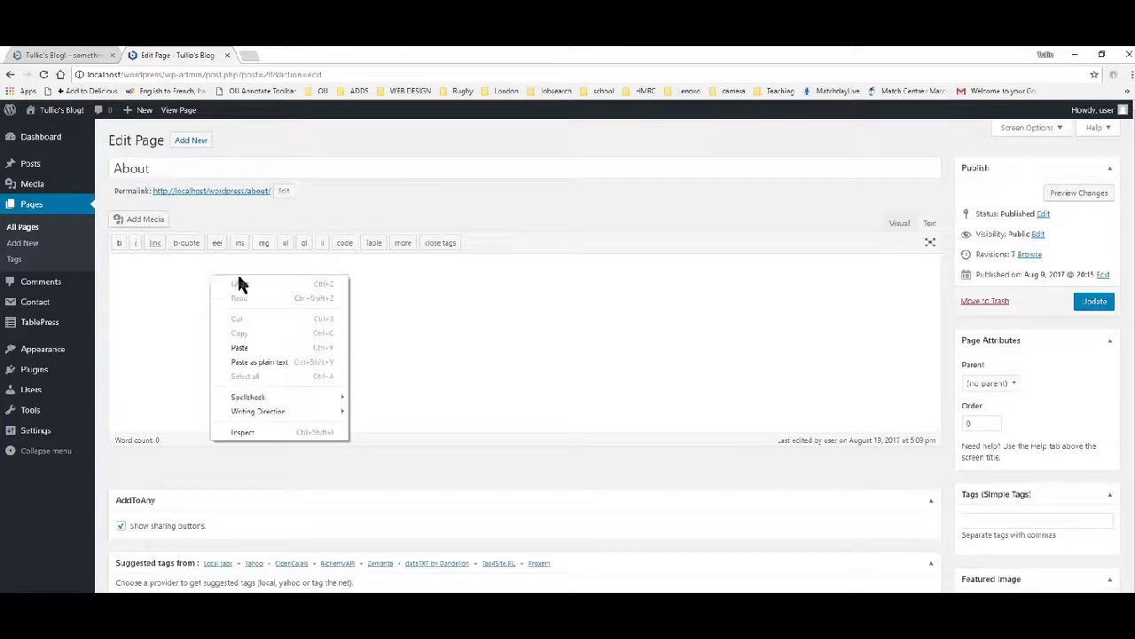
left_click(238, 347)
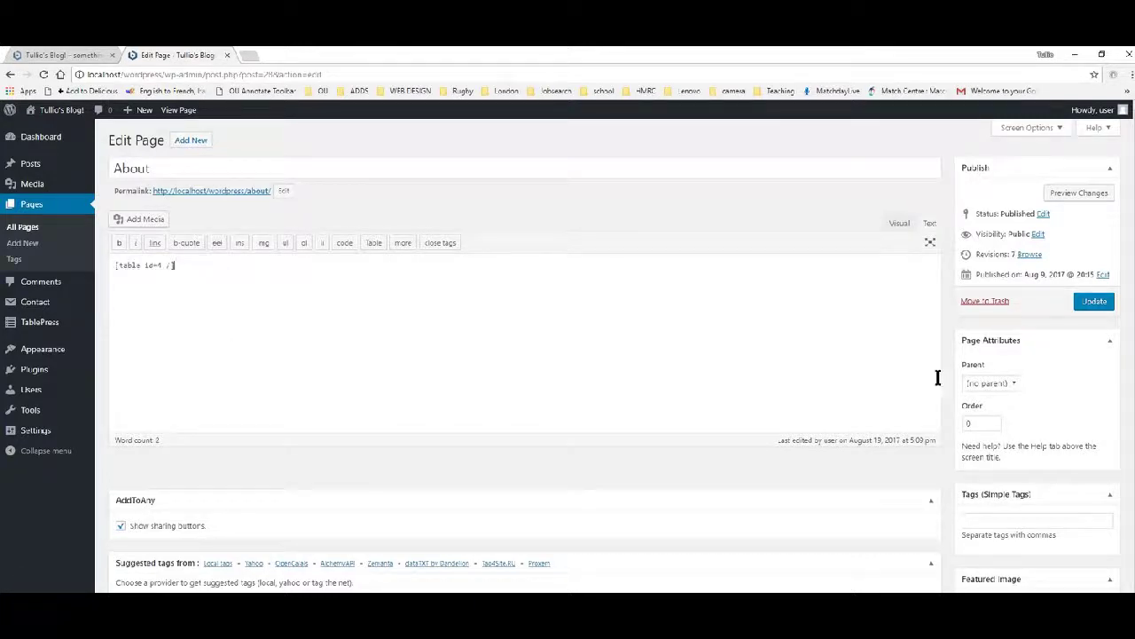
left_click(1093, 305)
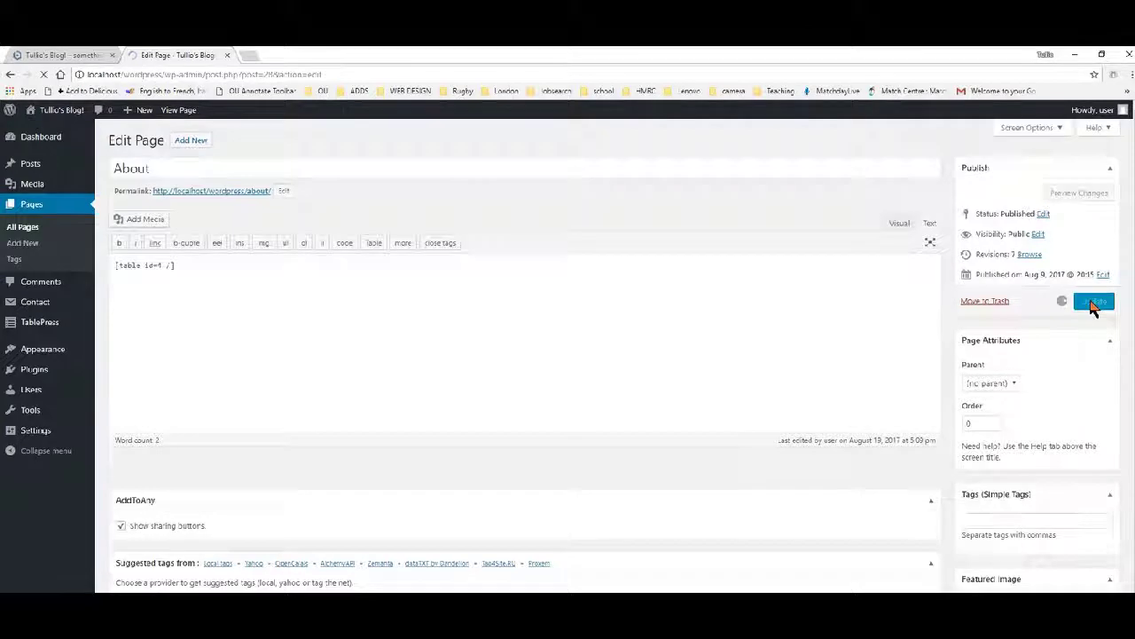
View table 2 on the blog's live About page and return to the WordPress admin
left_click(64, 54)
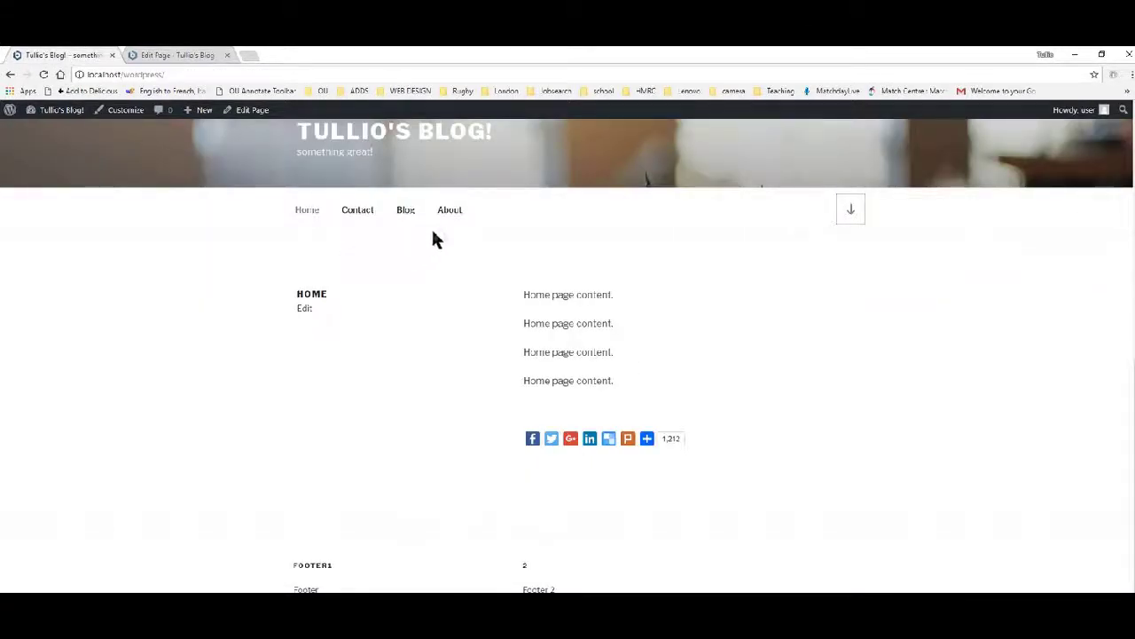
left_click(449, 215)
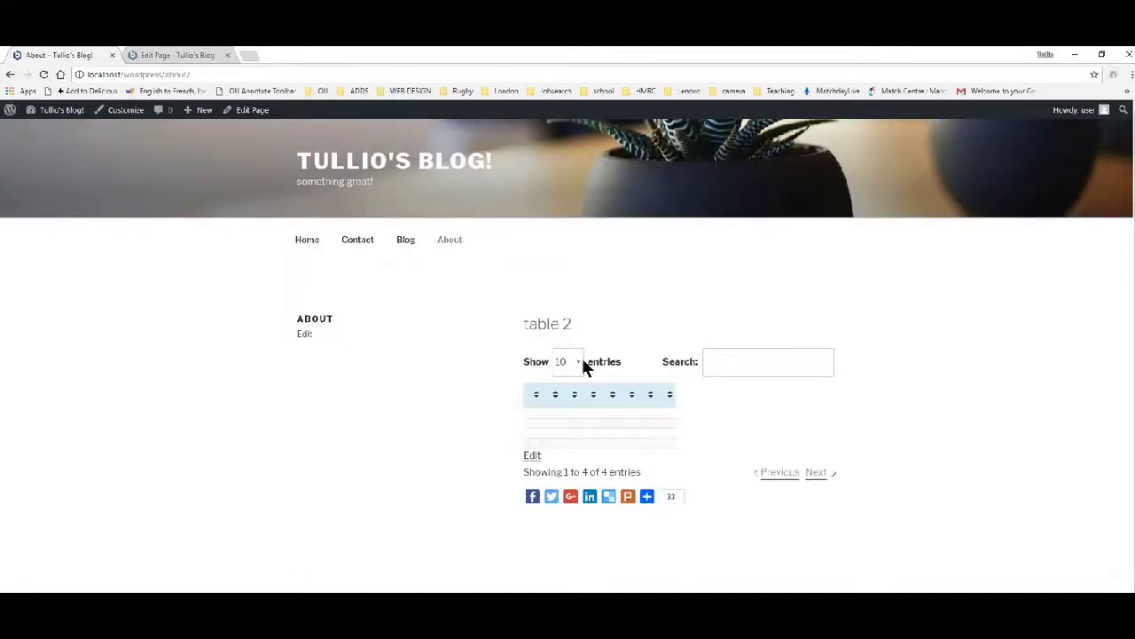
left_click(167, 56)
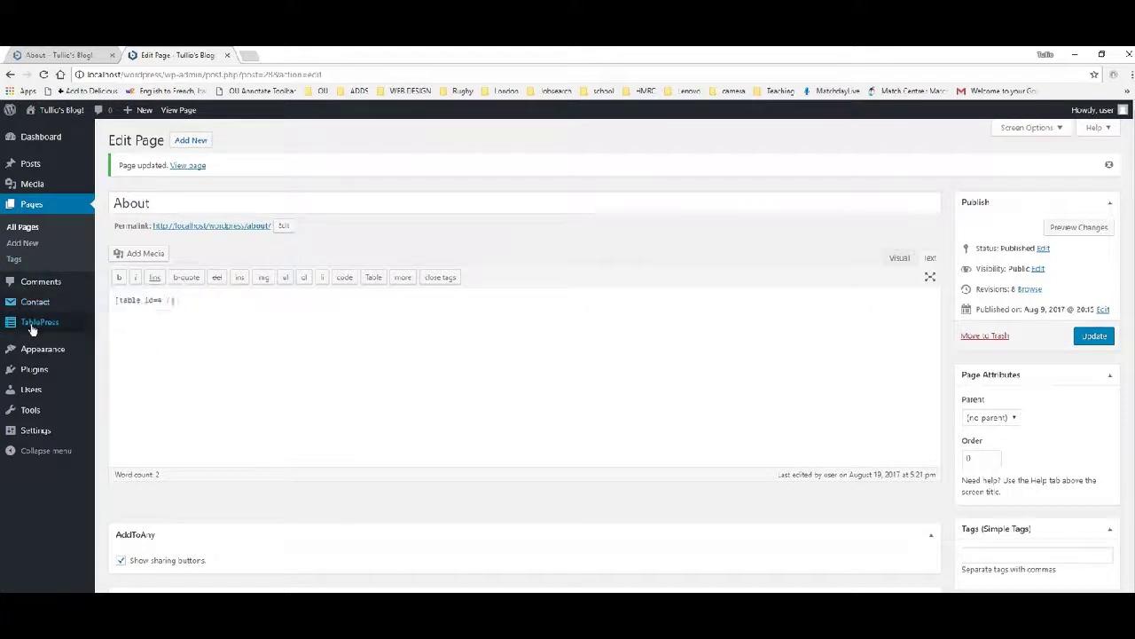
Open table 2 for editing in TablePress and delete columns G and H
mouse_move(32, 325)
left_click(120, 326)
mouse_move(184, 369)
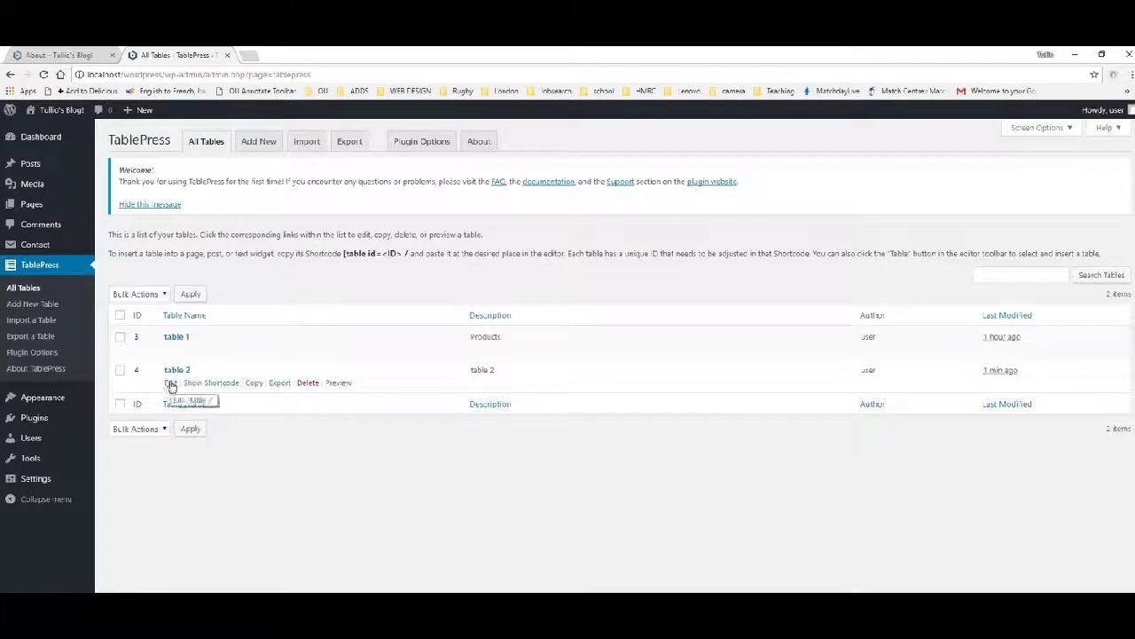
left_click(171, 387)
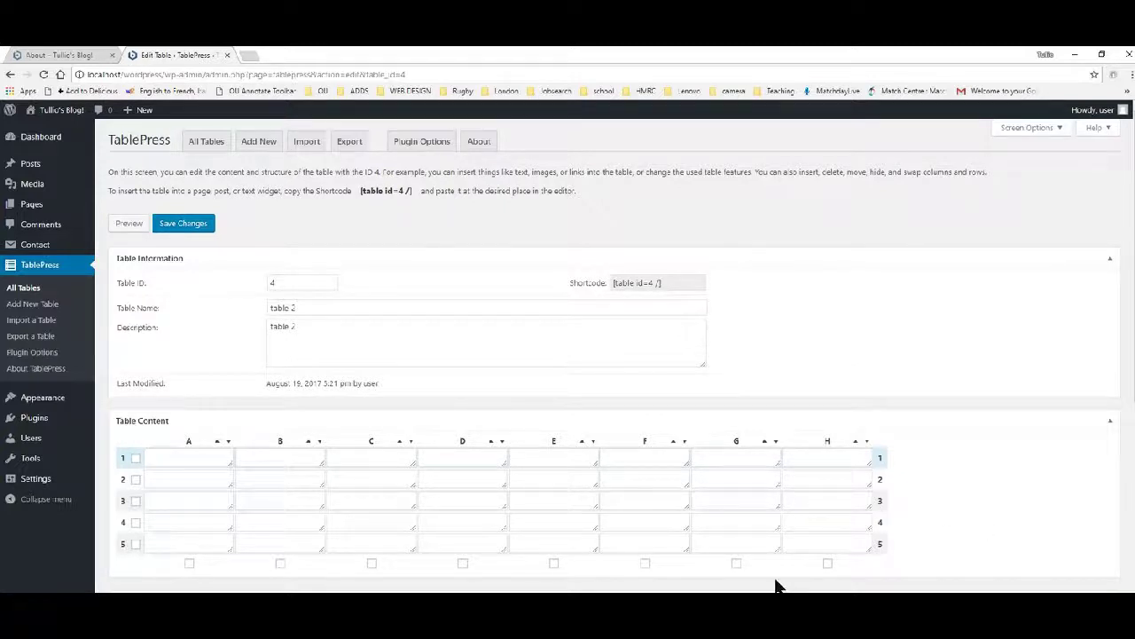
left_click(827, 565)
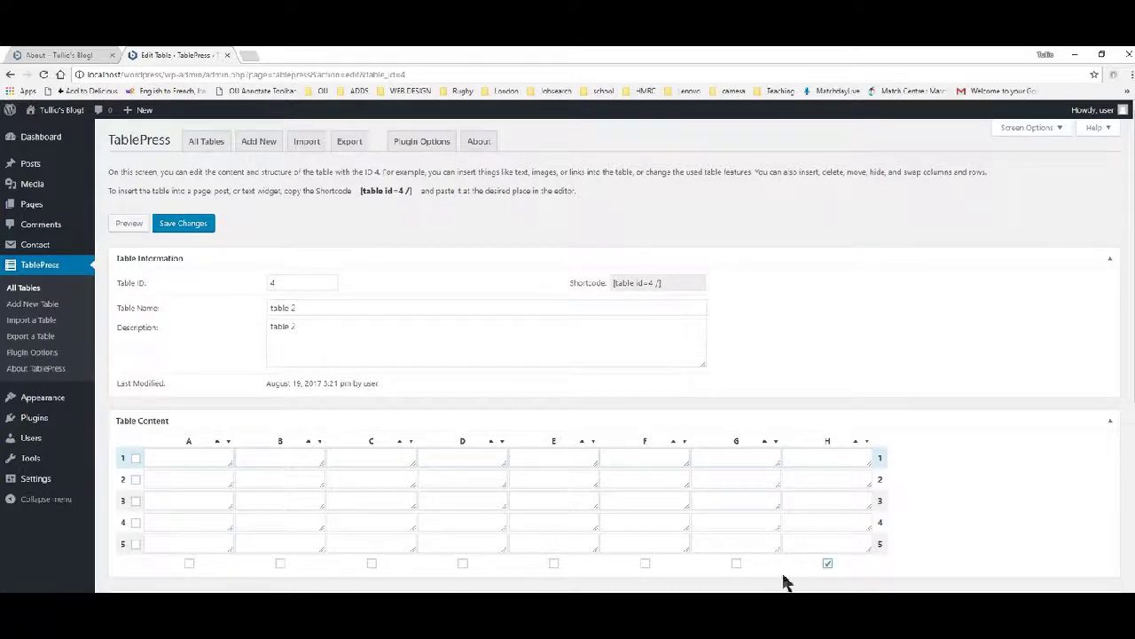
left_click(736, 565)
scroll(1131, 435, "down", 2)
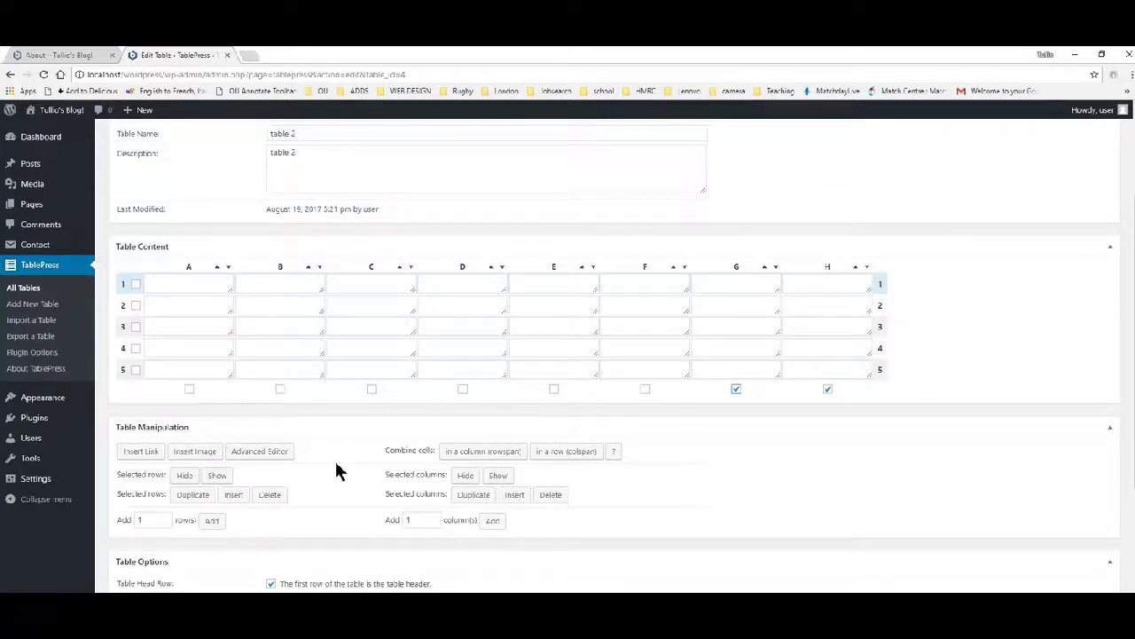
left_click(550, 495)
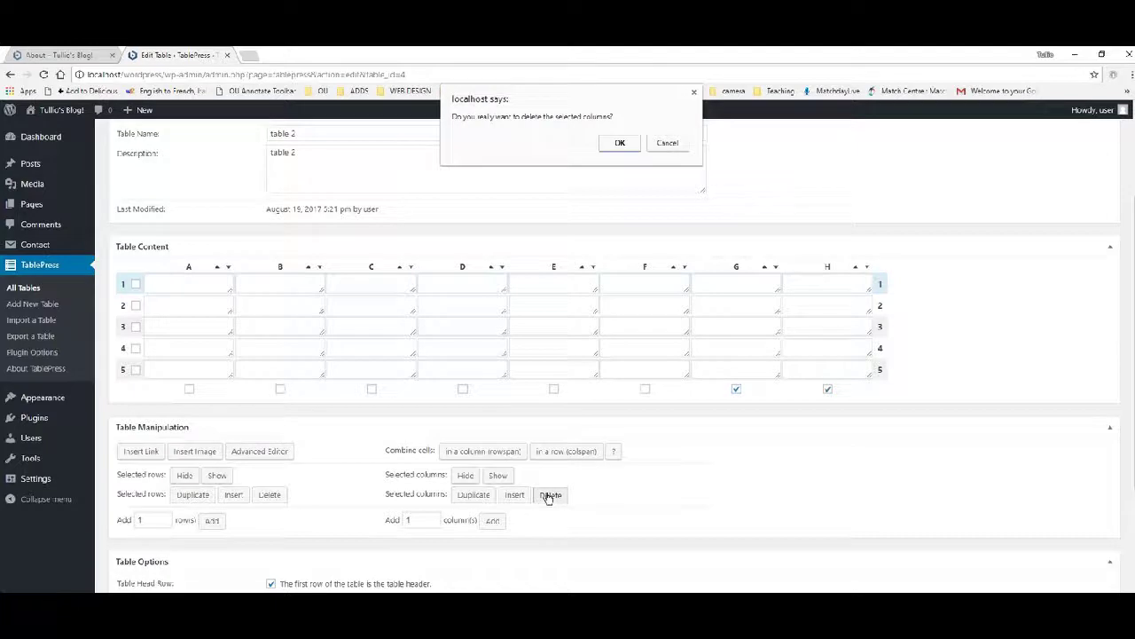
left_click(617, 145)
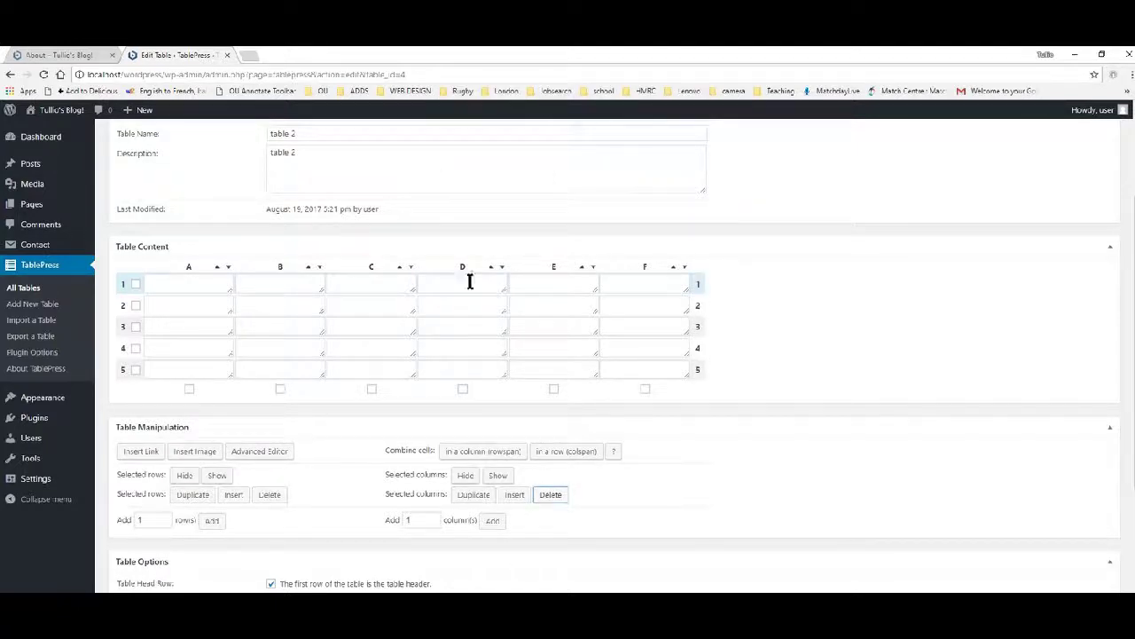
Reload the live About page to check table 2's columns and return to the table editor
left_click(56, 56)
left_click(43, 75)
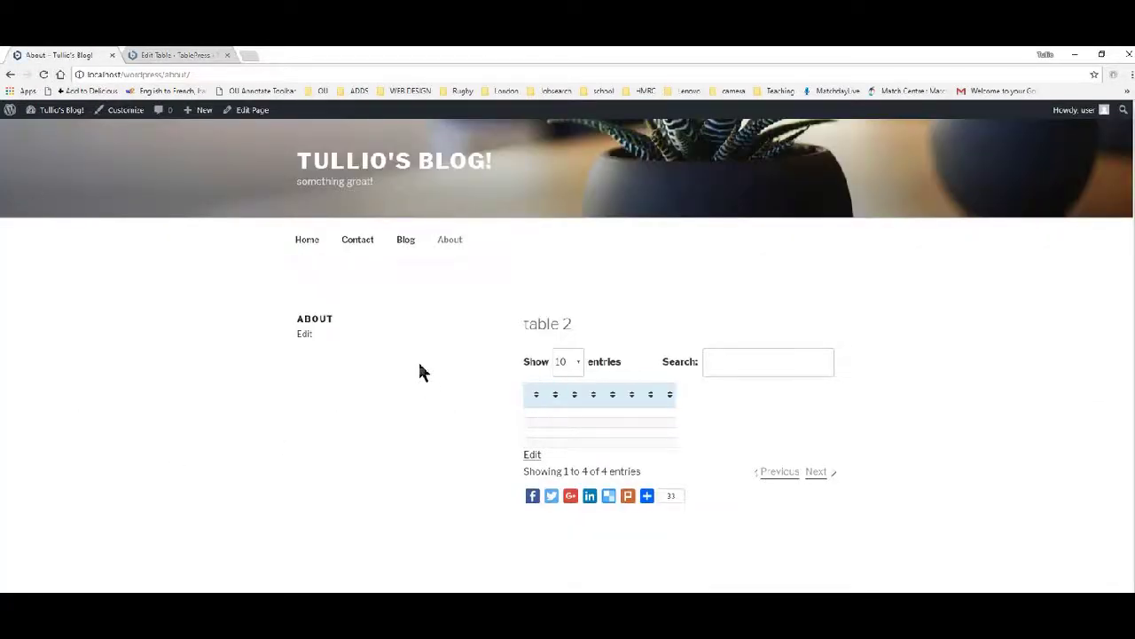
left_click(171, 57)
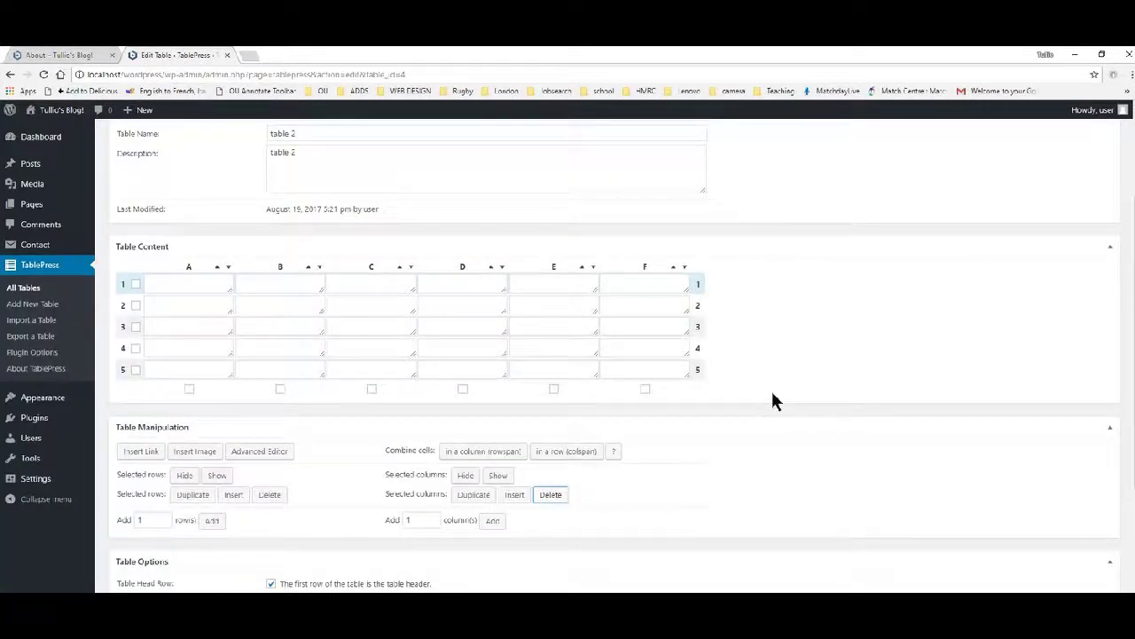
Agree to turn off DataTables for table 2 and try to combine cells within the row at cell A1
left_click(196, 281)
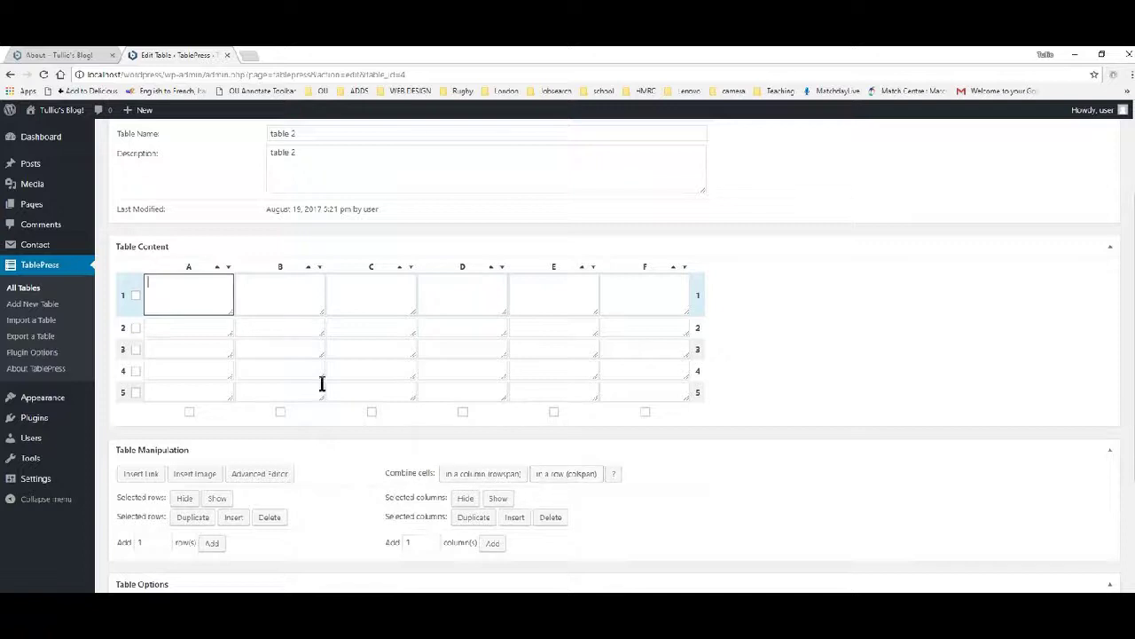
left_click(568, 475)
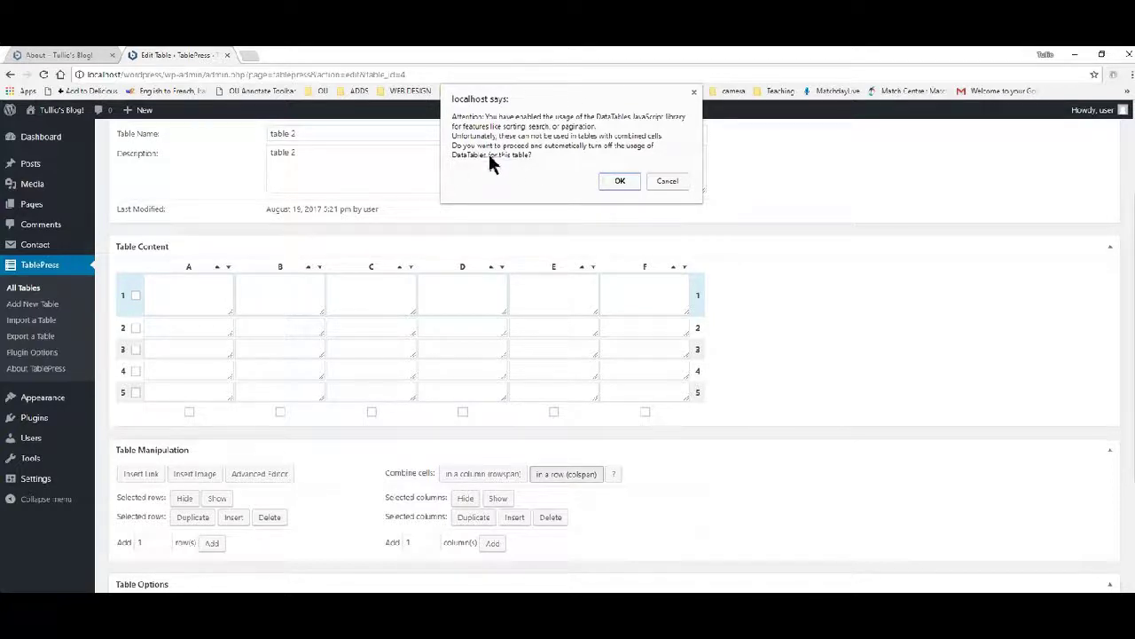
left_click(618, 182)
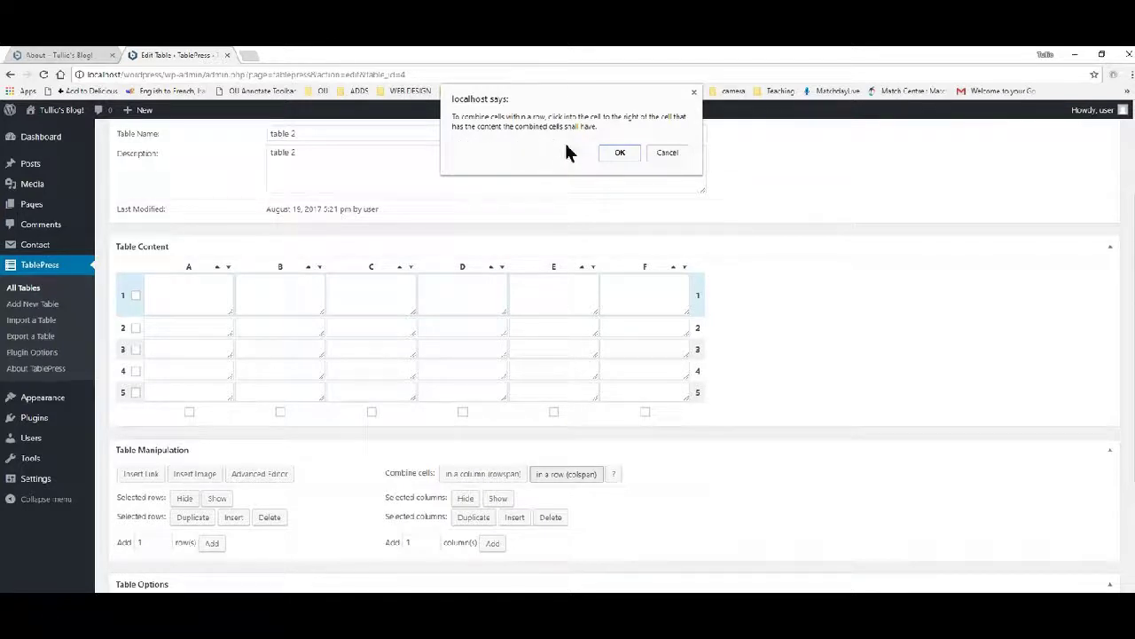
left_click(614, 153)
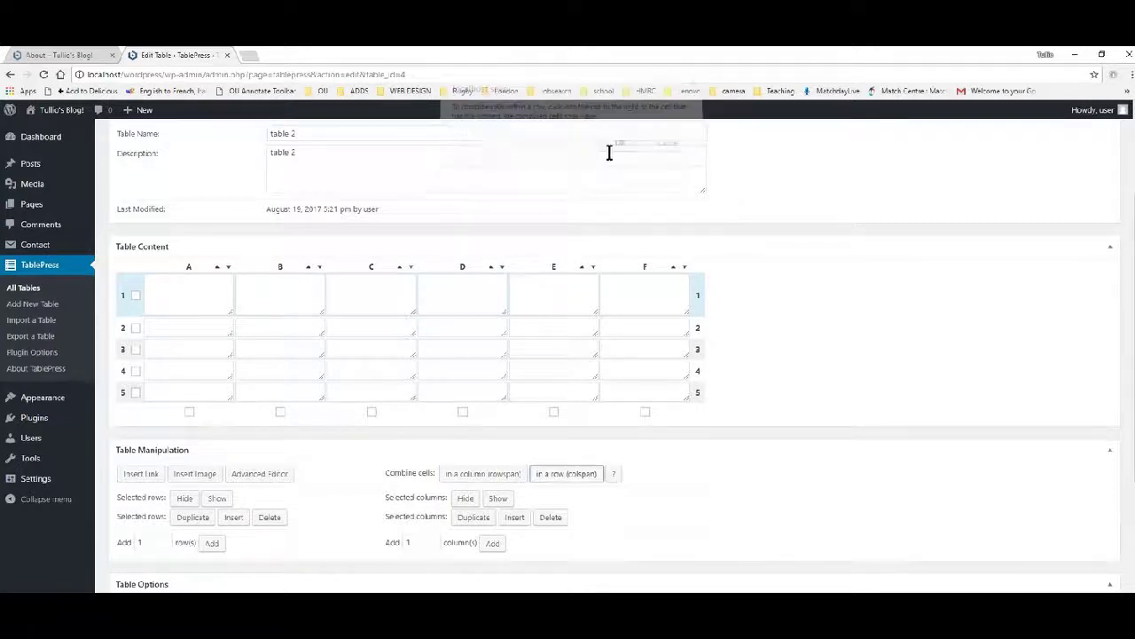
left_click(181, 292)
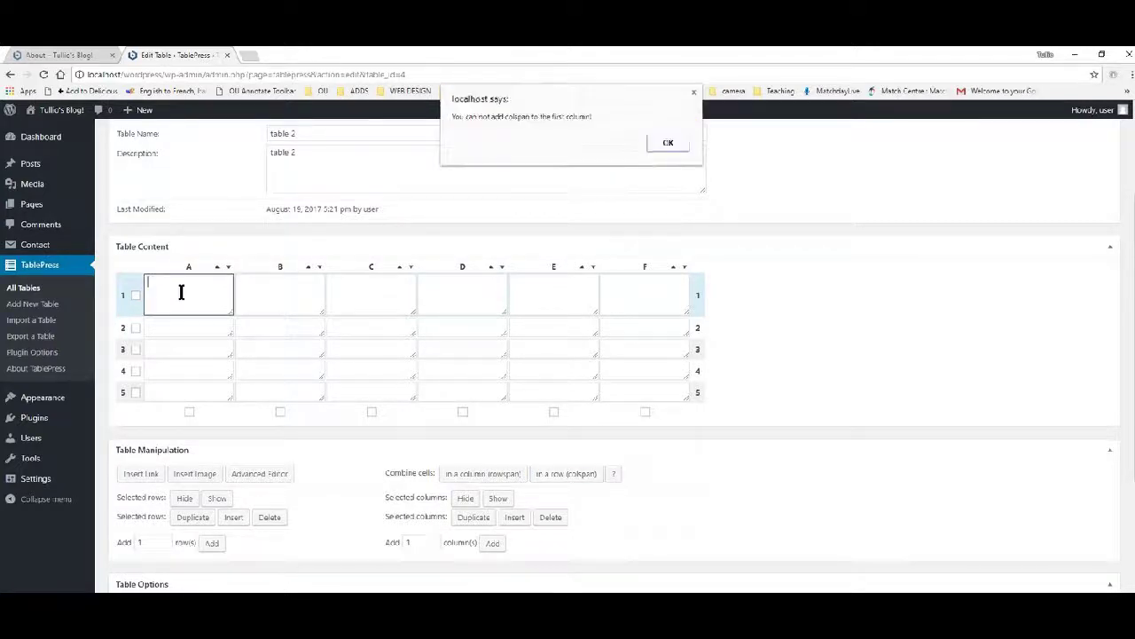
left_click(669, 142)
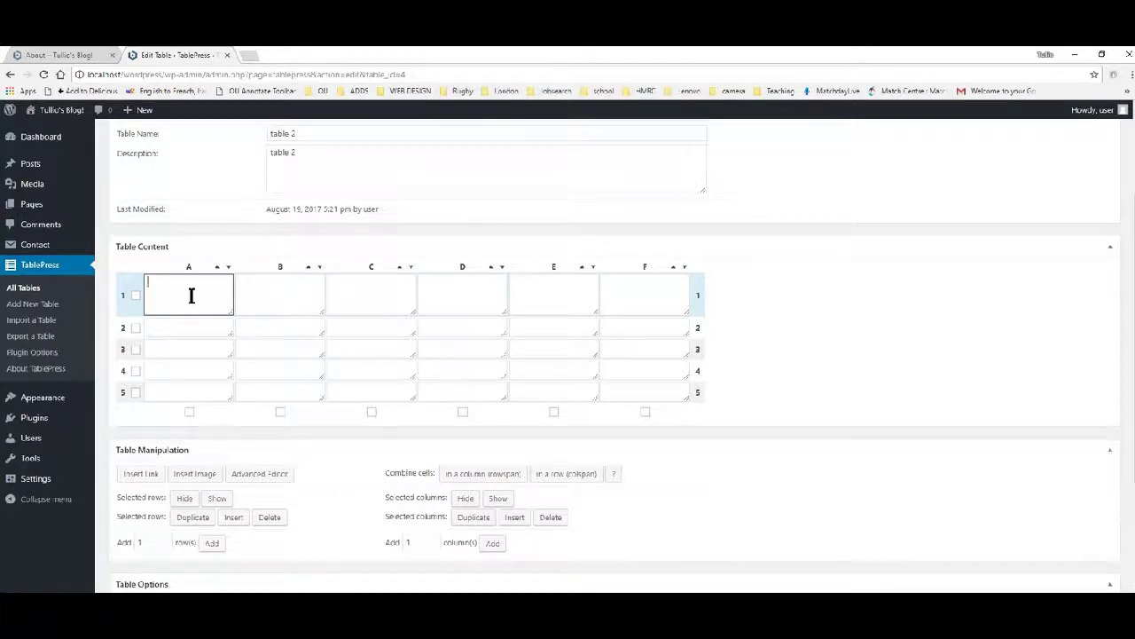
Combine cell C1 with the cell before it using a row colspan and save table 2
left_click(372, 293)
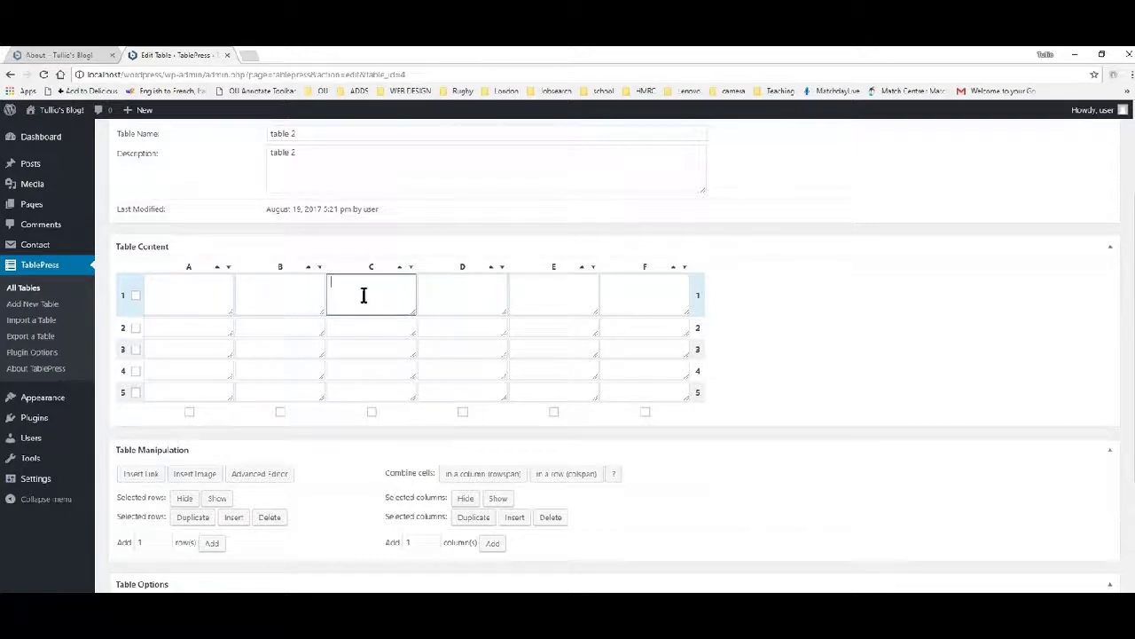
left_click(196, 286)
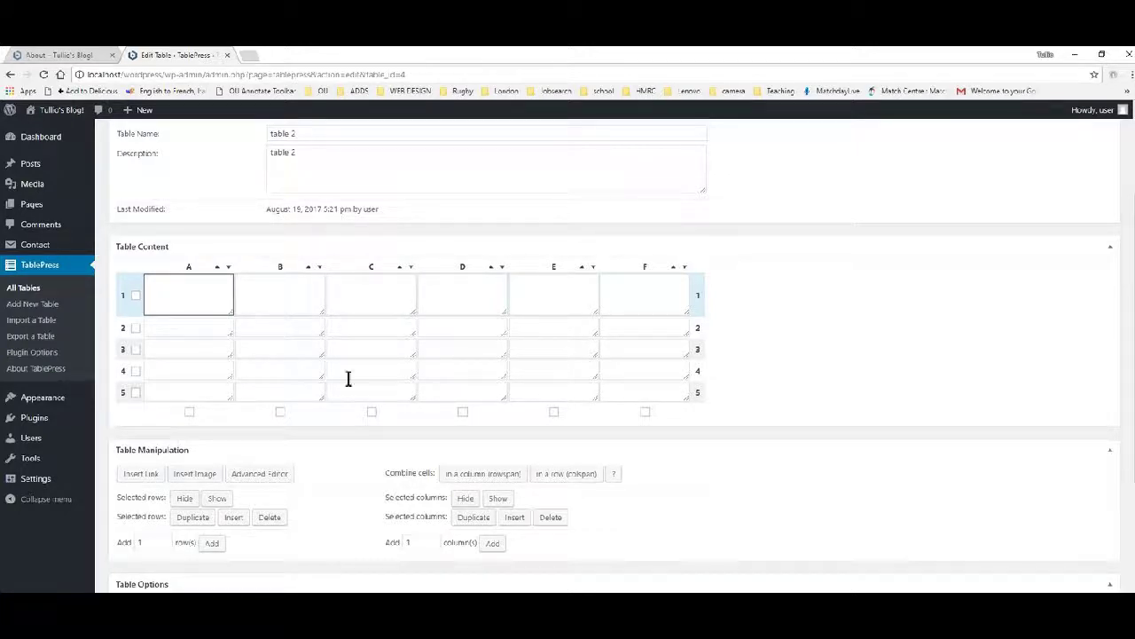
left_click(555, 477)
left_click(375, 293)
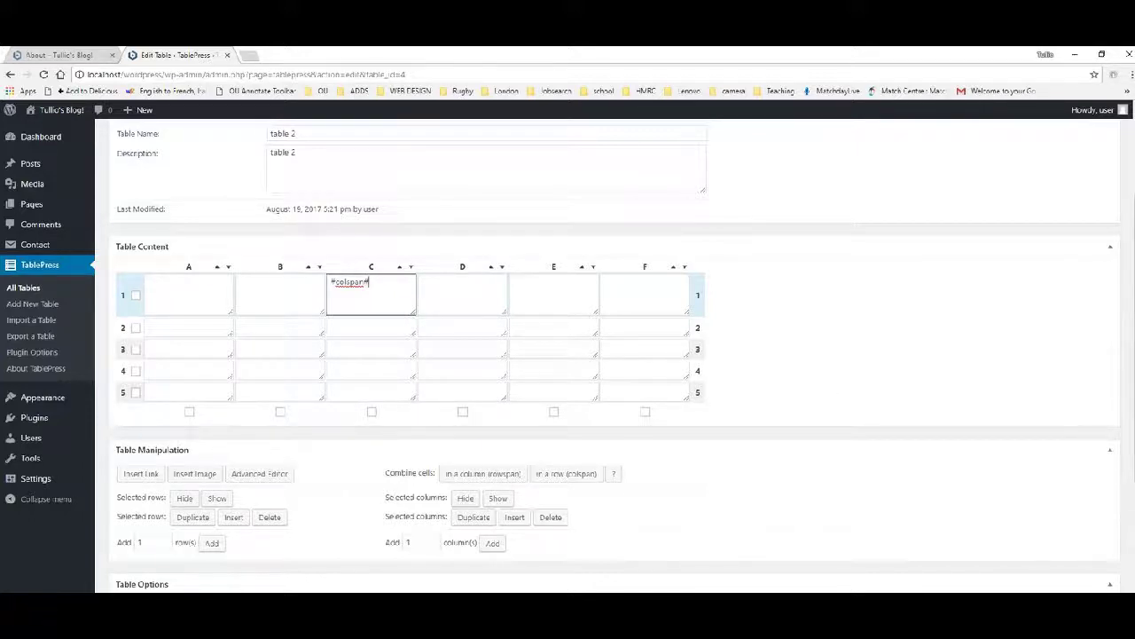
scroll(250, 276, "up", 3)
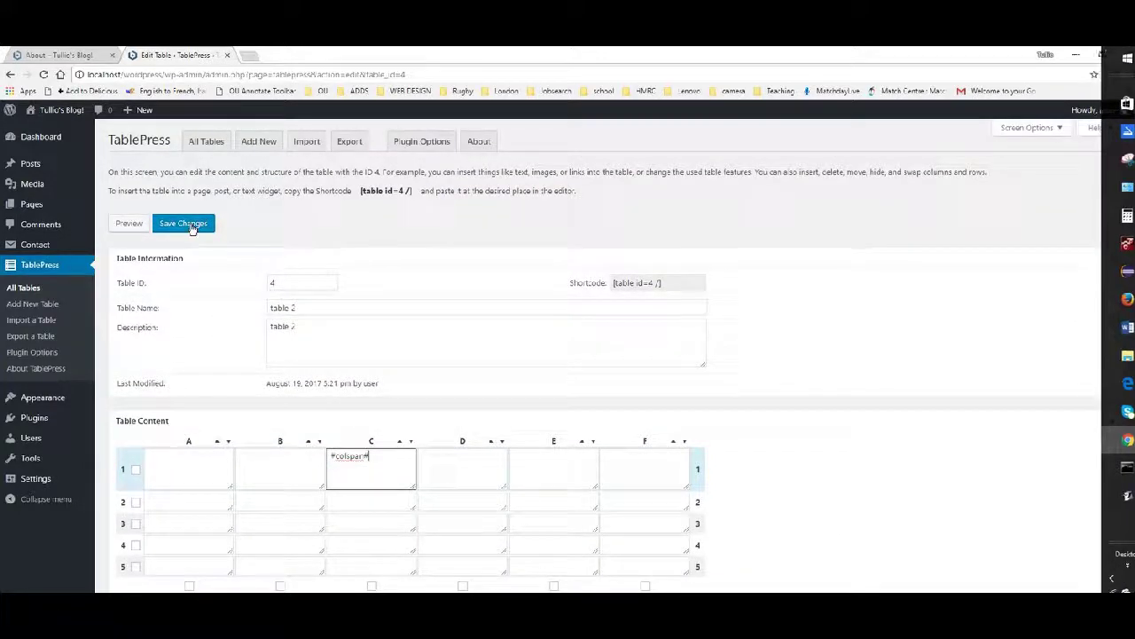
left_click(190, 223)
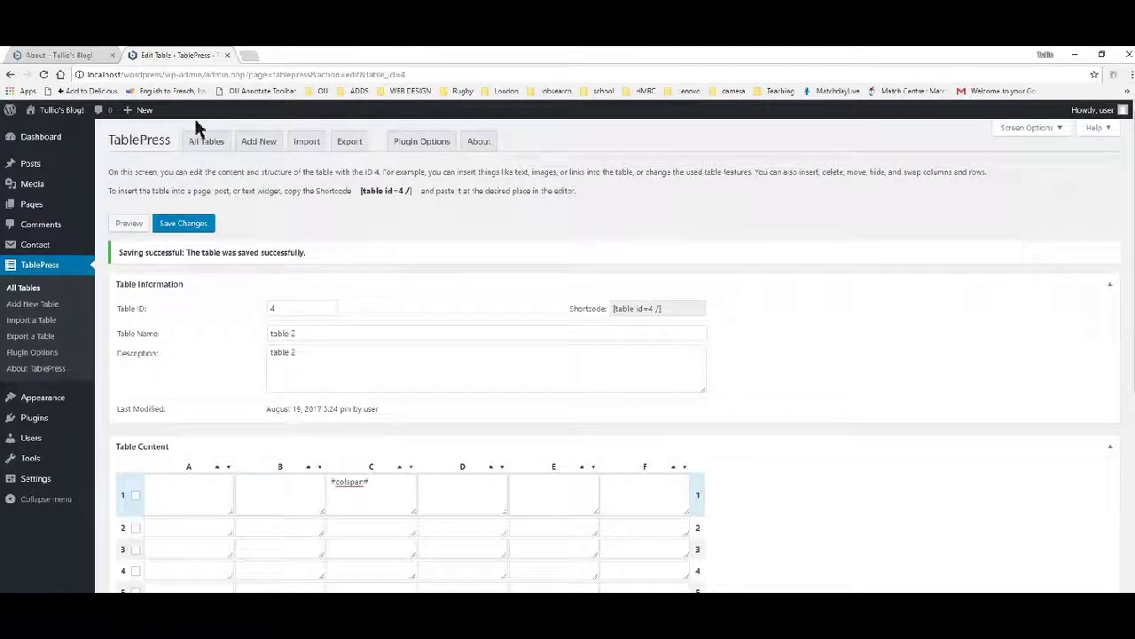
Reload the live About page to examine the combined header cells, and return to the table editor
left_click(64, 56)
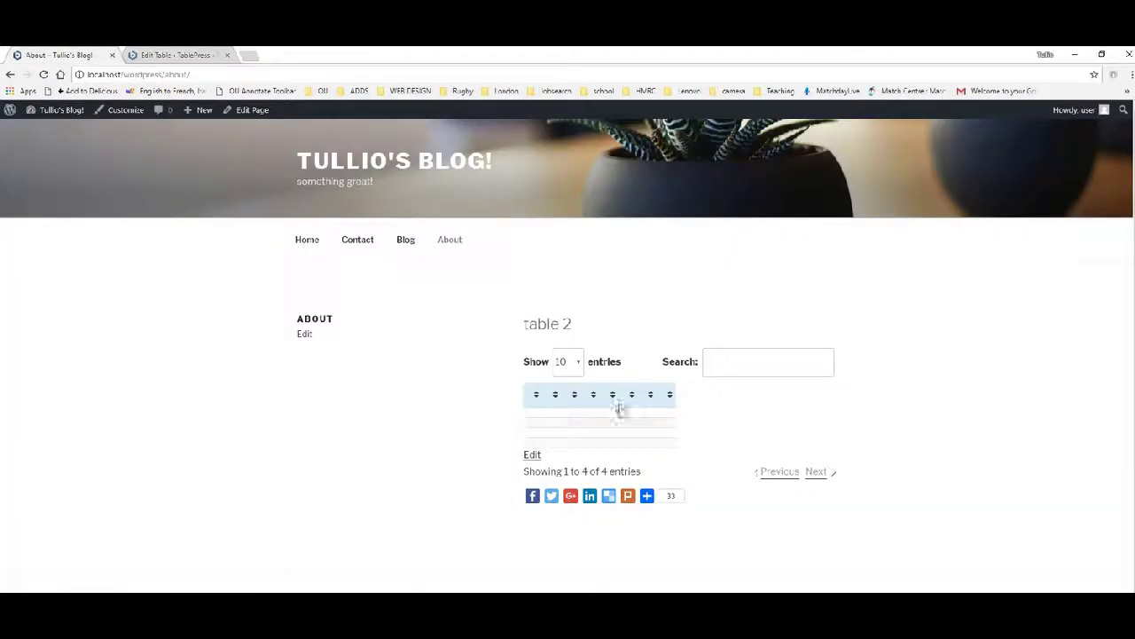
left_click(44, 75)
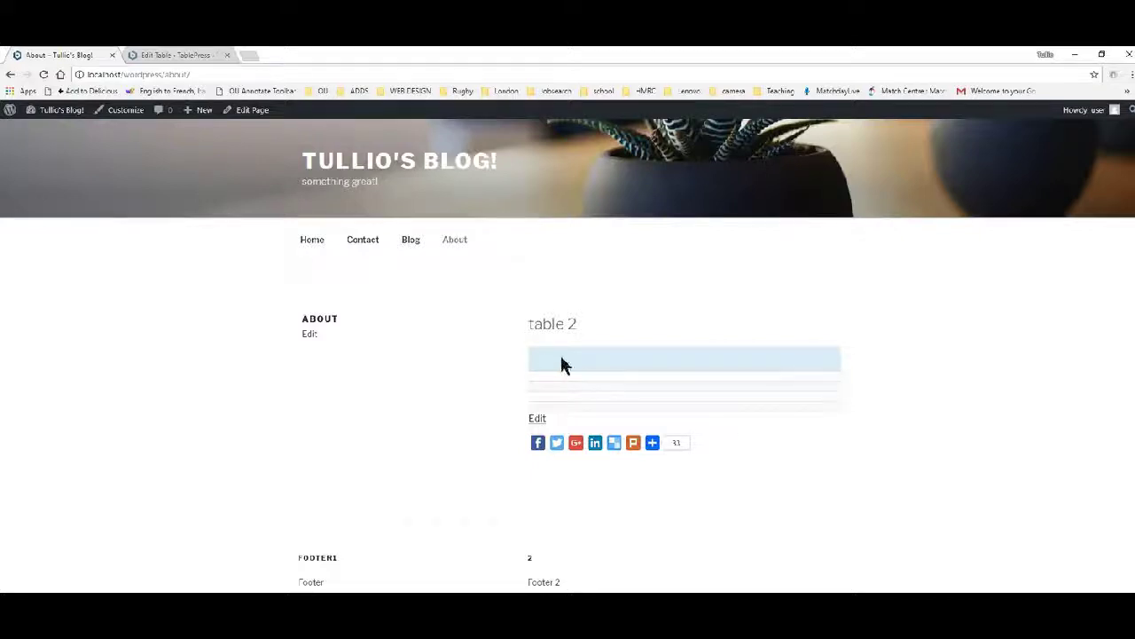
left_click(167, 56)
Enter Product in cell A1 of table 2 and save the changes
left_click(205, 460)
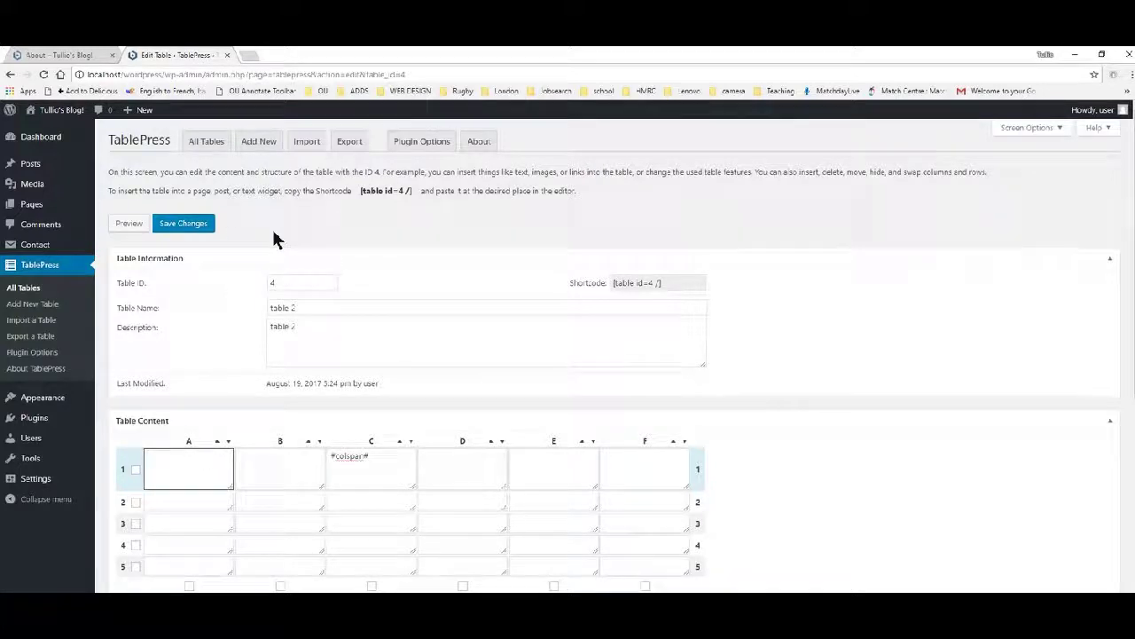
type("Proj")
type("duct")
left_click(188, 224)
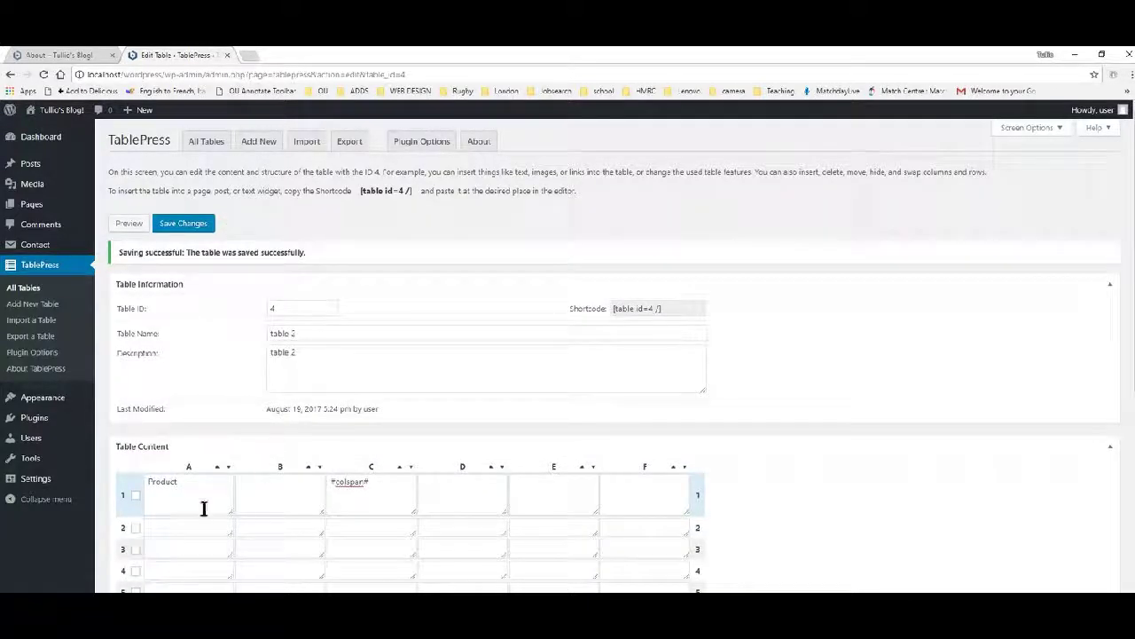
Change cell A1 to Products, fill cells A2 to C2 with Product 1, product 2 and product 3, and save the table
type("s")
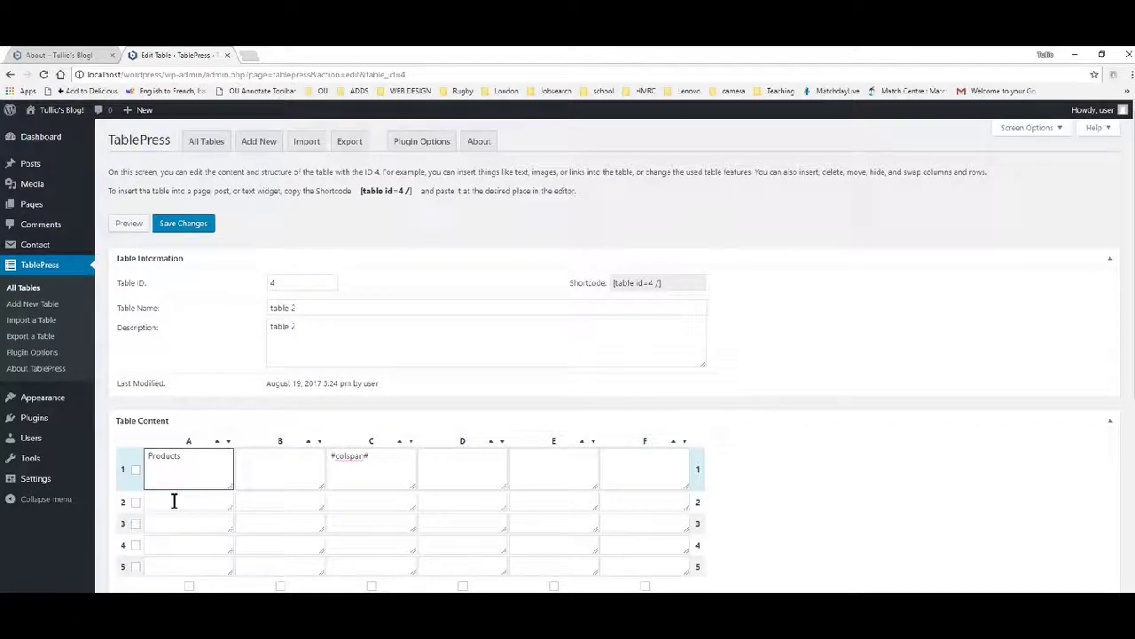
left_click(175, 500)
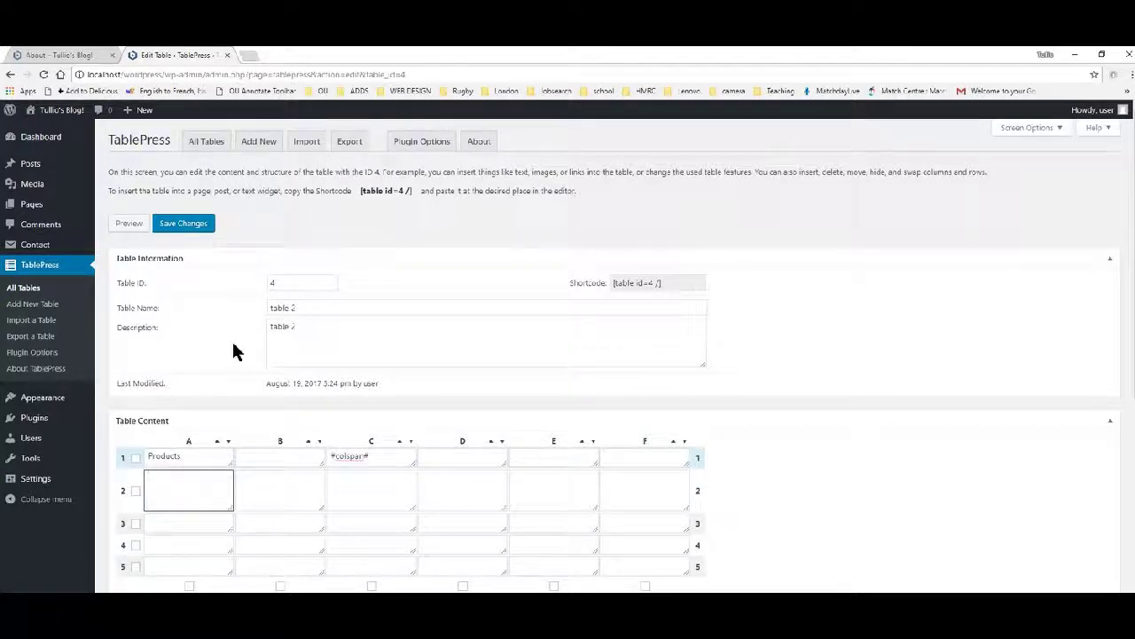
type("Product 1")
key("Tab")
type("p")
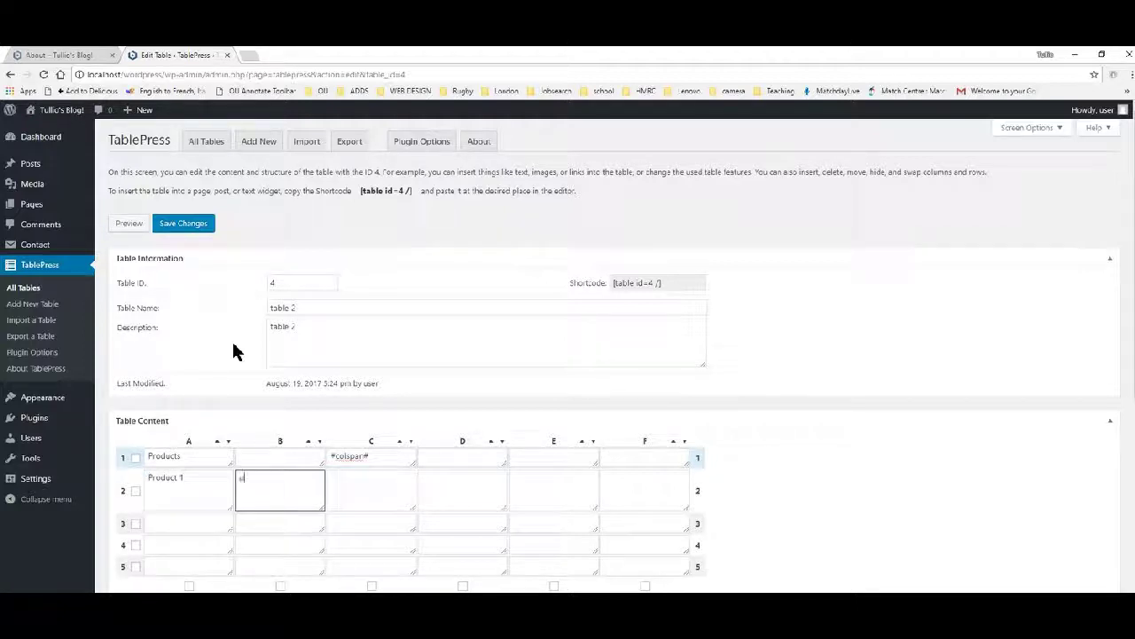
type("roduct 2")
key("Tab")
type("pro")
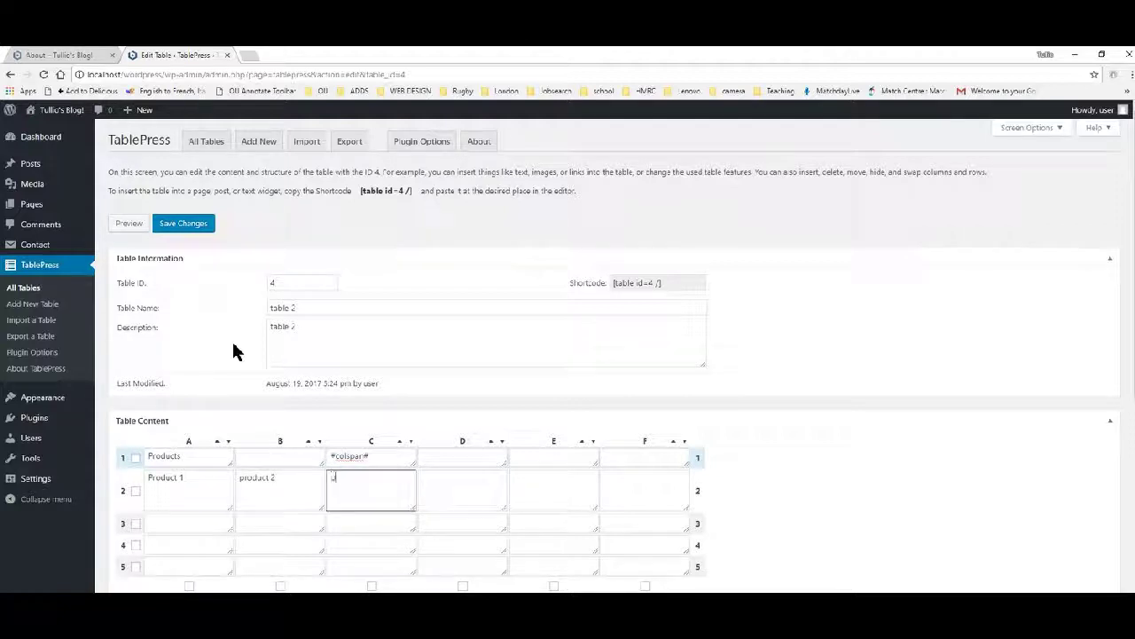
type("duct 3")
left_click(184, 223)
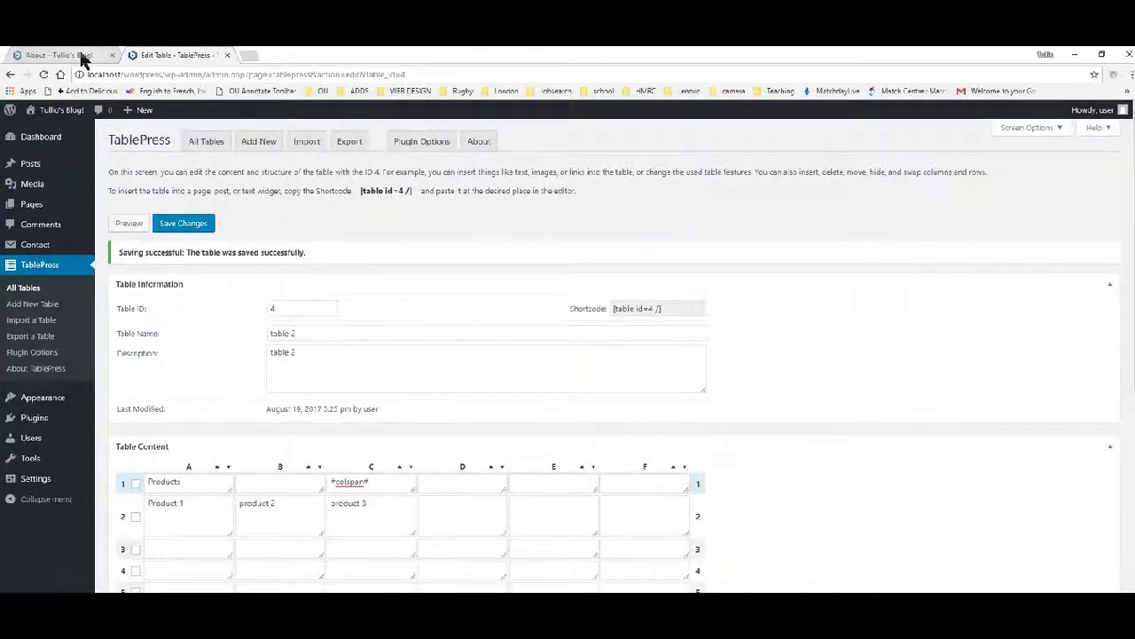
Reload the live About page to examine the Products header and product row, and return to the table editor
left_click(52, 56)
left_click(44, 75)
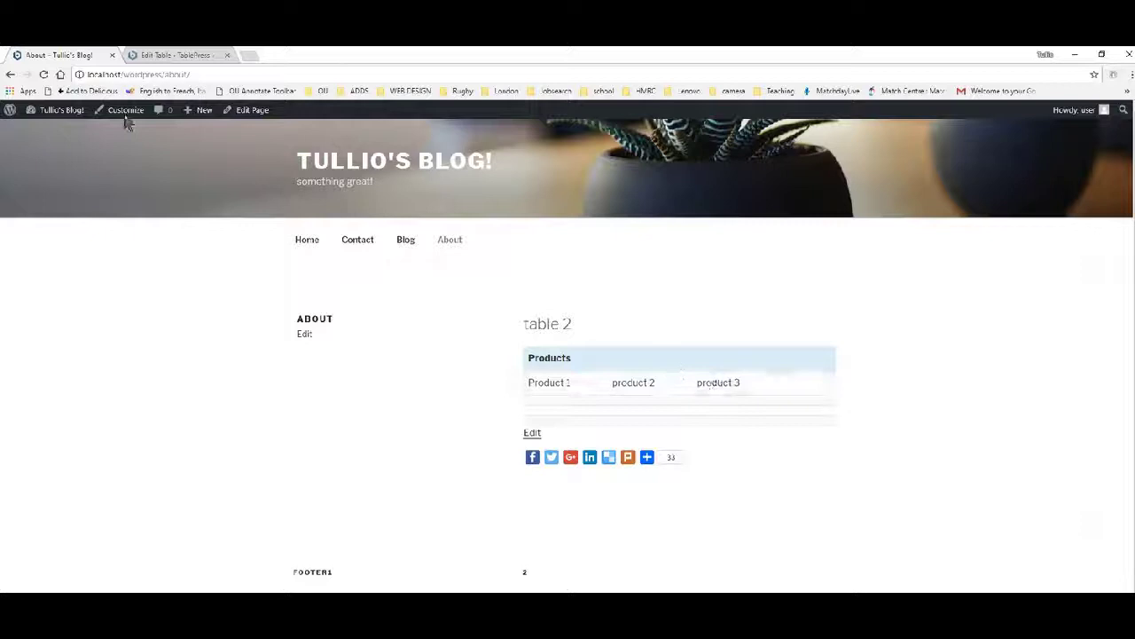
left_click(166, 57)
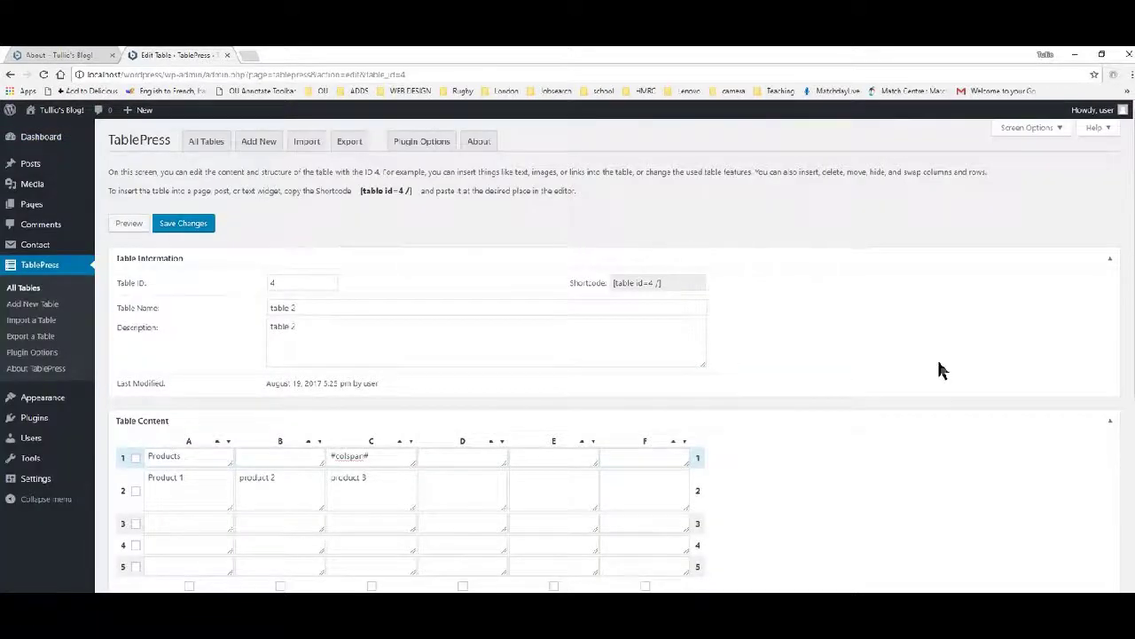
Insert a link to the existing About page in cell A3 with the link text About page, and save the table
scroll(1131, 292, "down", 2)
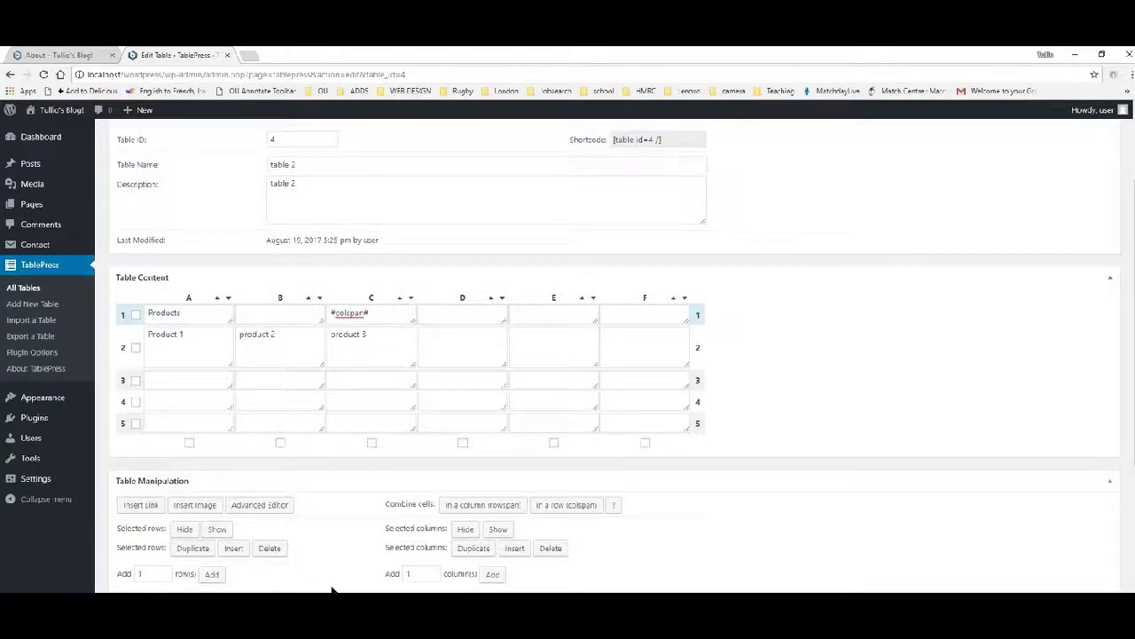
left_click(203, 379)
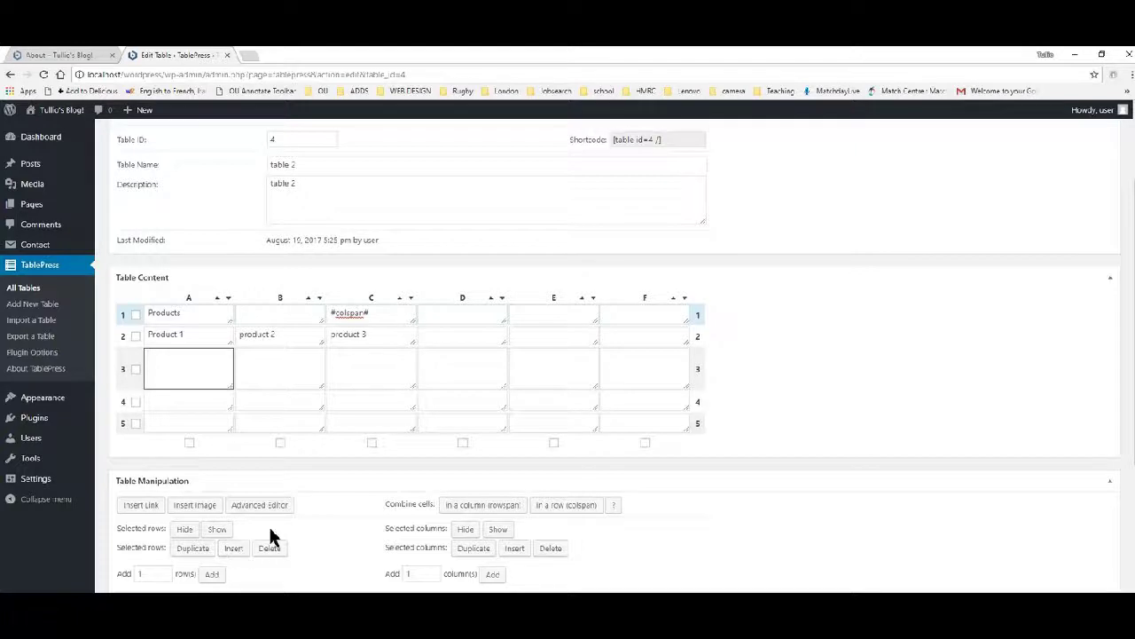
left_click(132, 506)
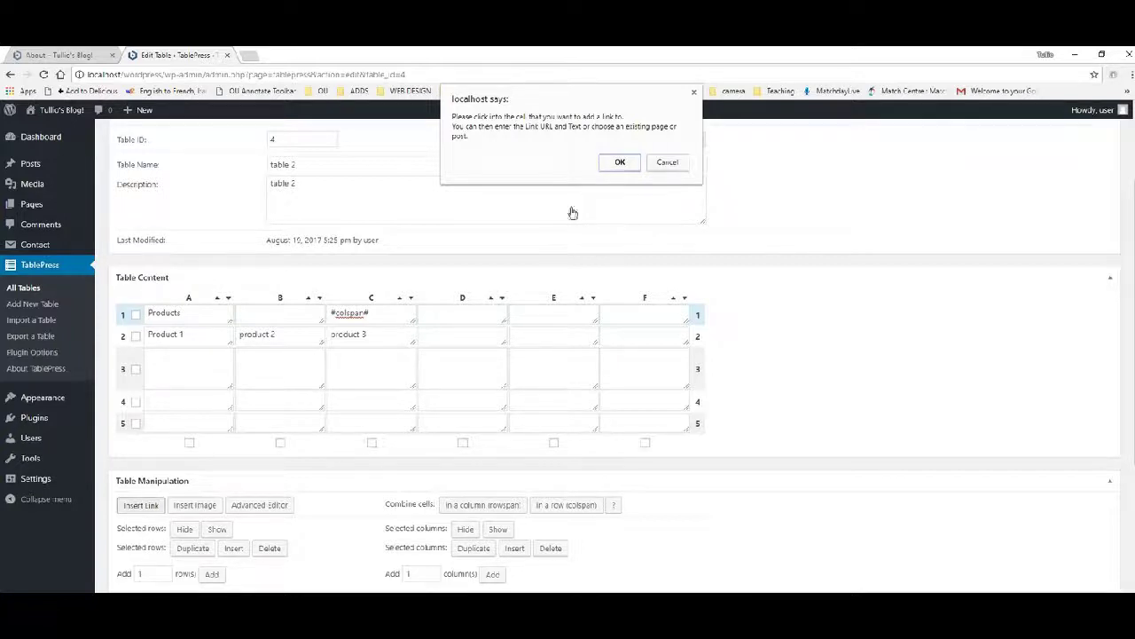
left_click(618, 163)
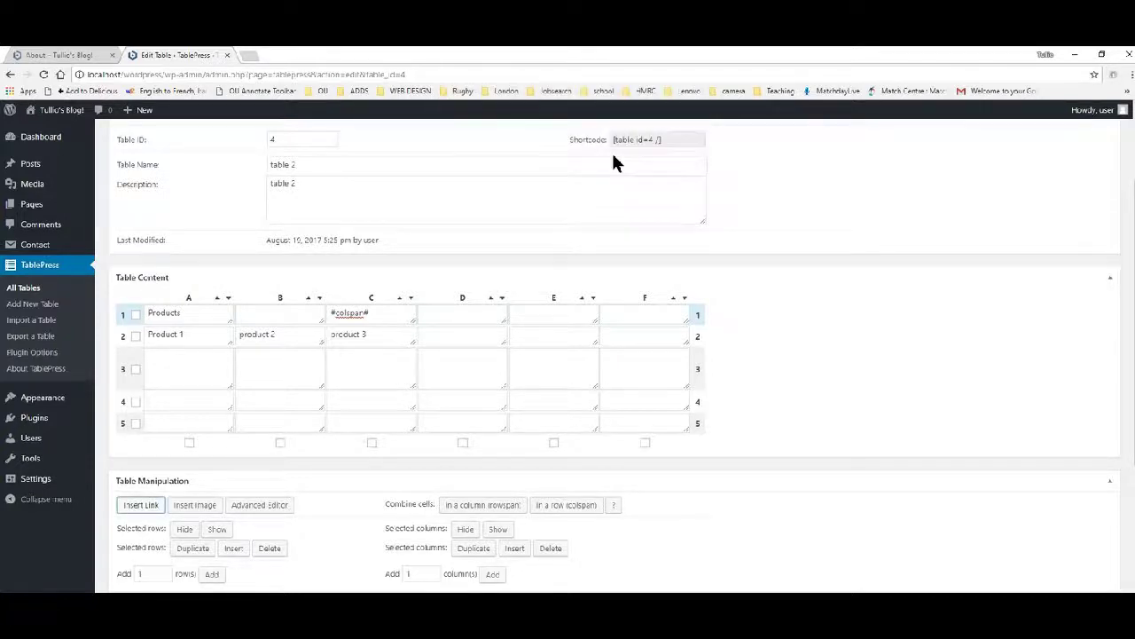
left_click(172, 362)
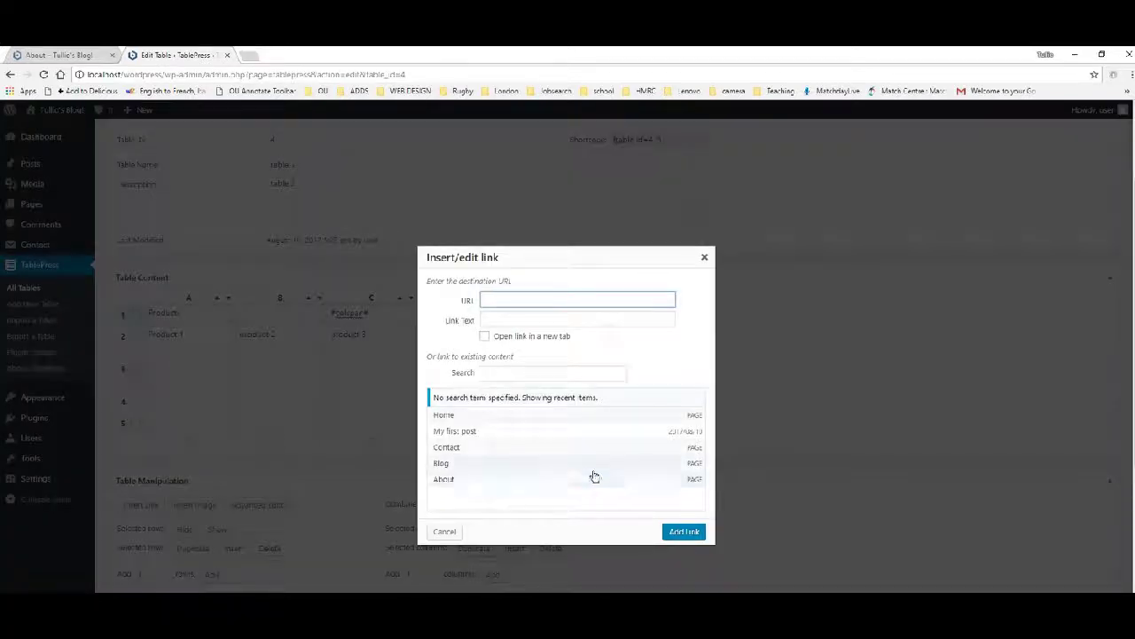
left_click(506, 319)
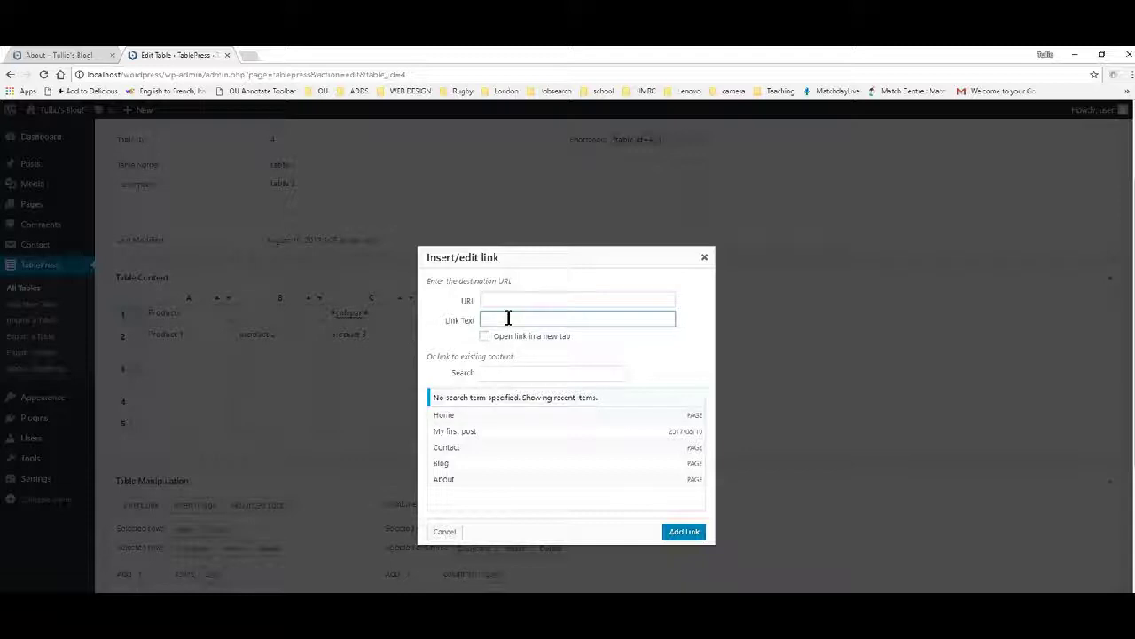
type("About page")
left_click(489, 481)
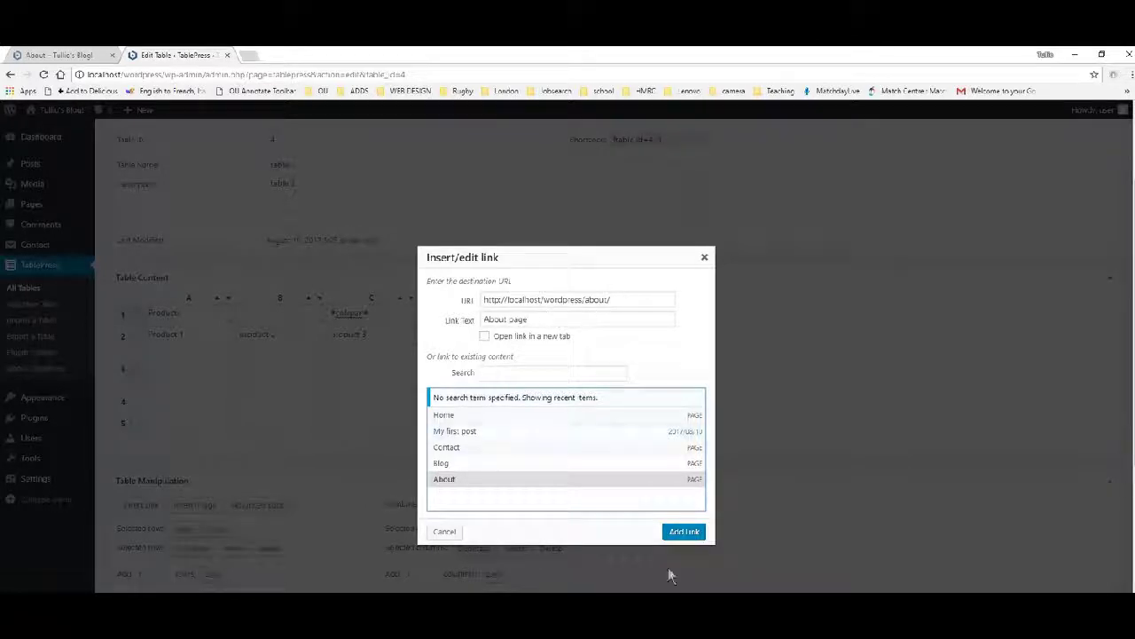
left_click(684, 532)
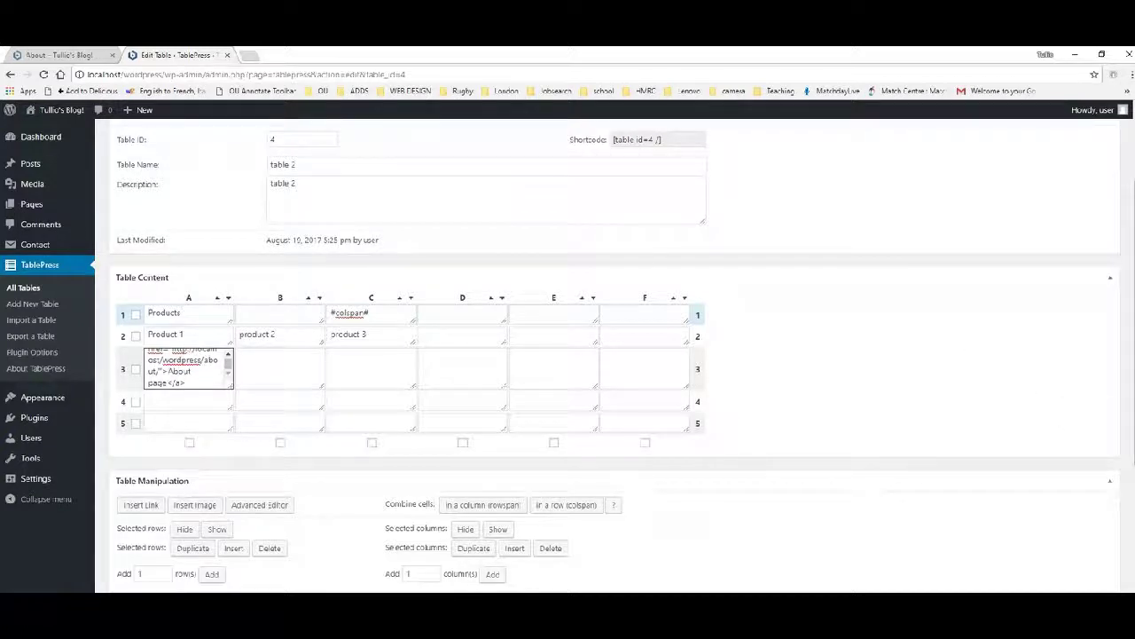
scroll(288, 247, "up", 3)
left_click(186, 226)
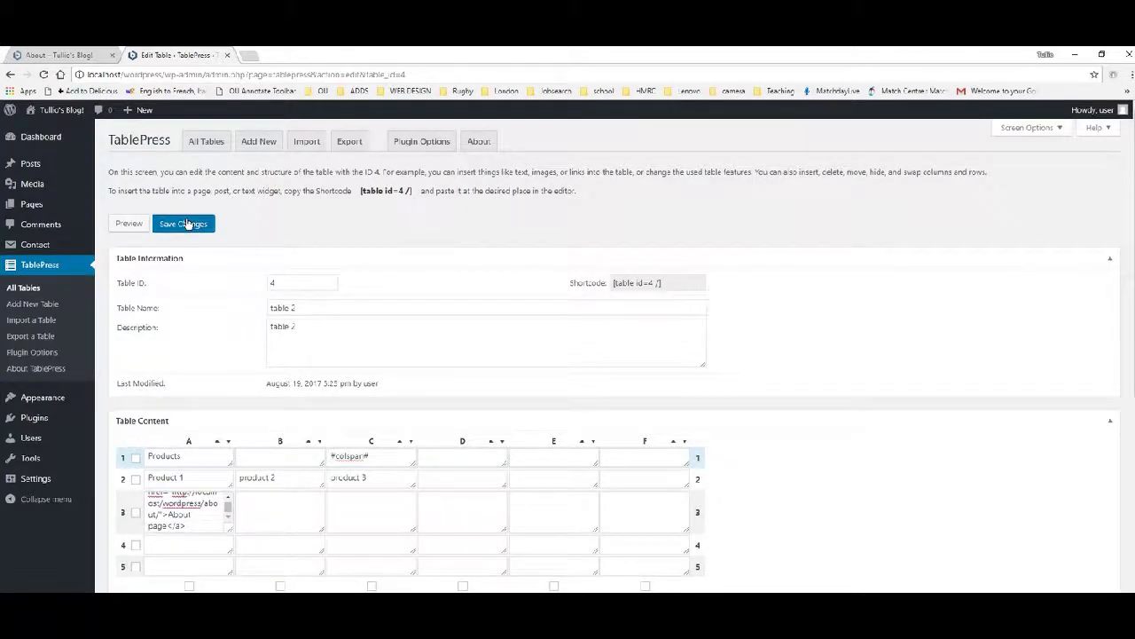
Reload the live About page, test the About page link in the table, and return to the table editor
left_click(55, 58)
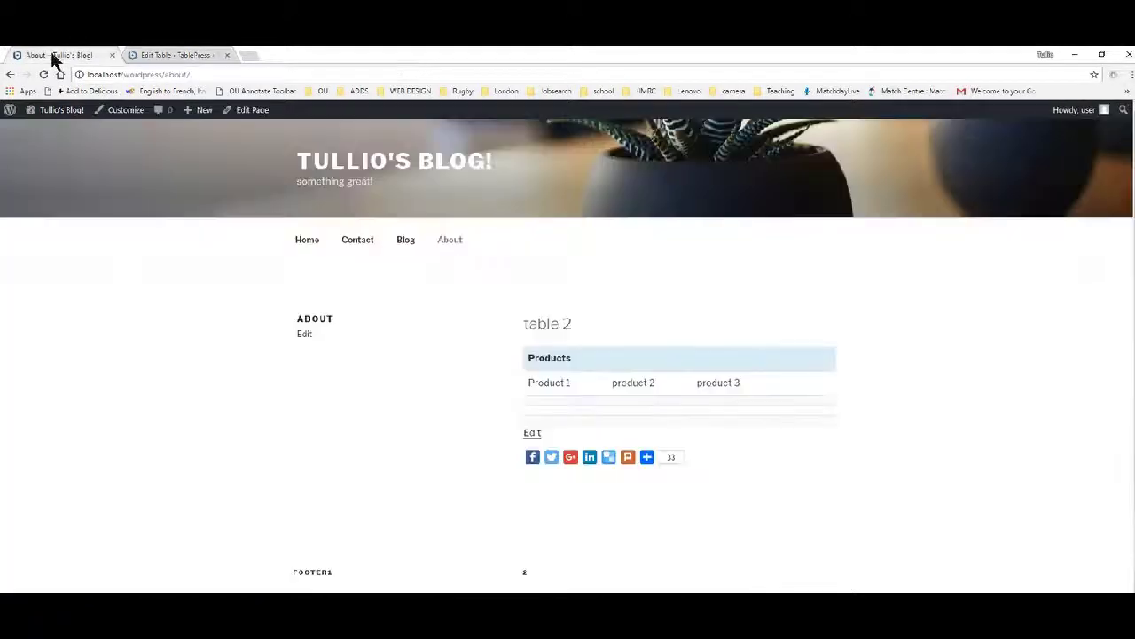
left_click(43, 74)
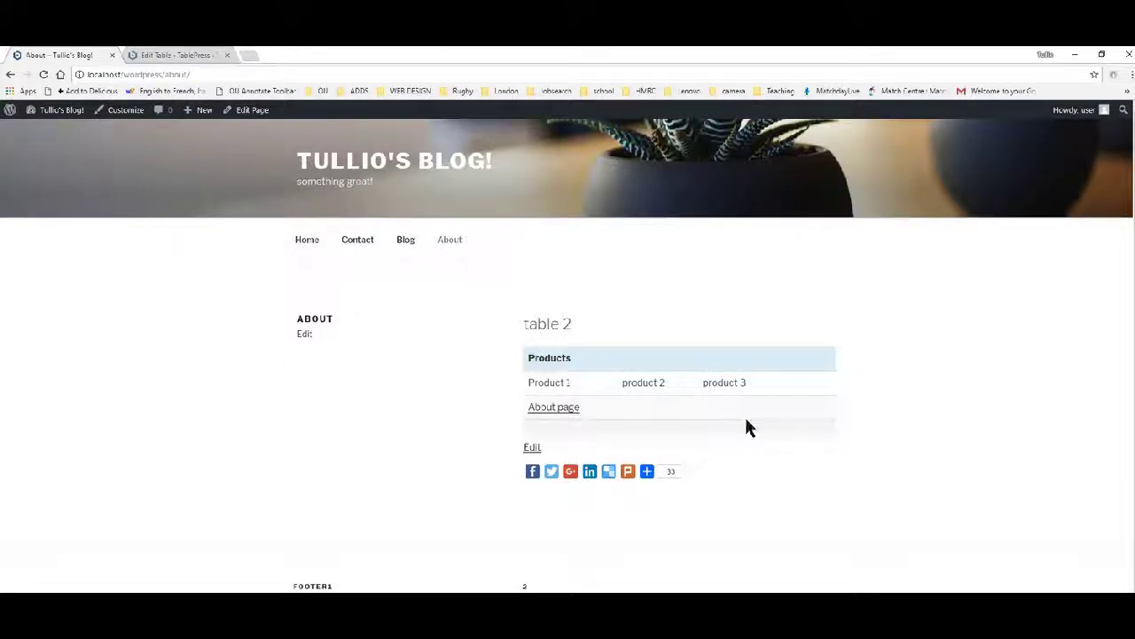
left_click(539, 411)
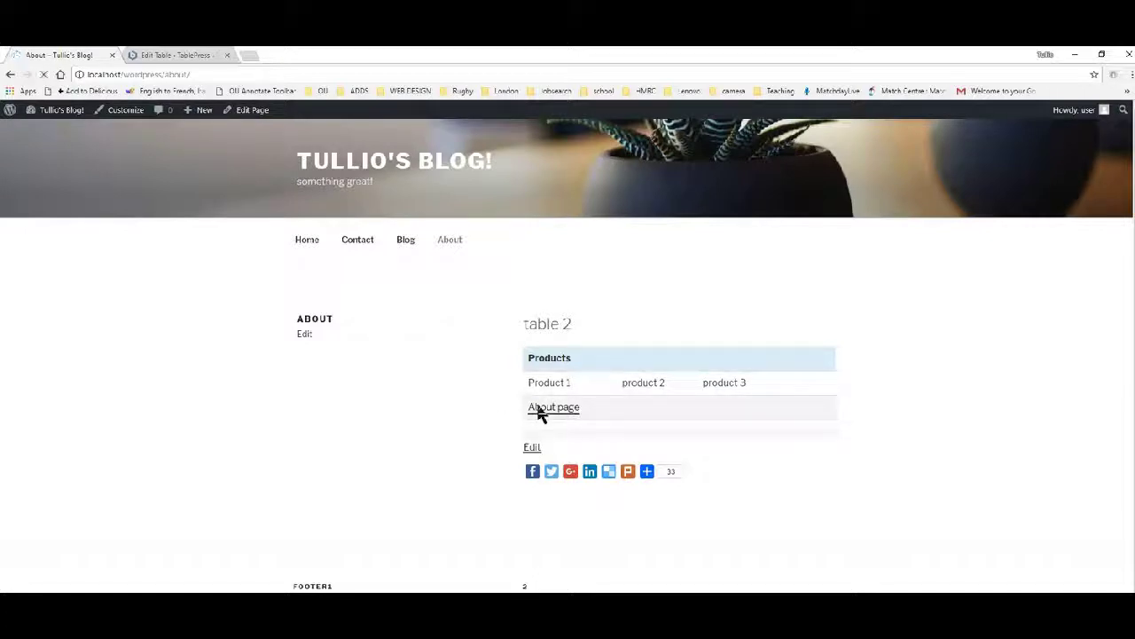
left_click(539, 408)
left_click(163, 57)
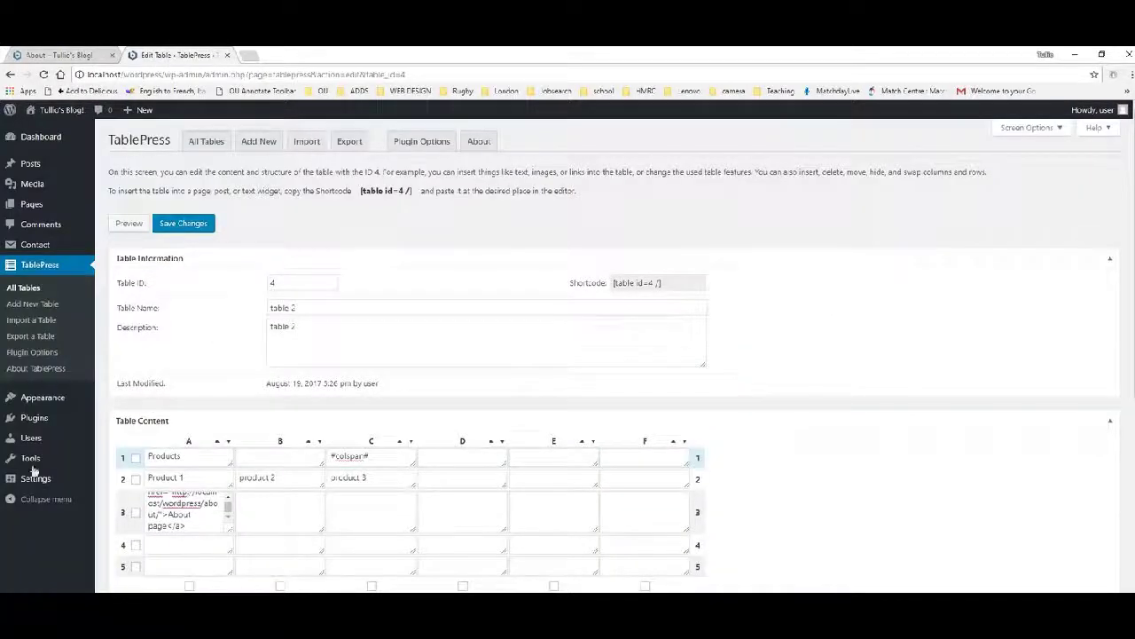
Insert a link to the existing Home page in cell B3 with the link text Home, and save the table
left_click(288, 508)
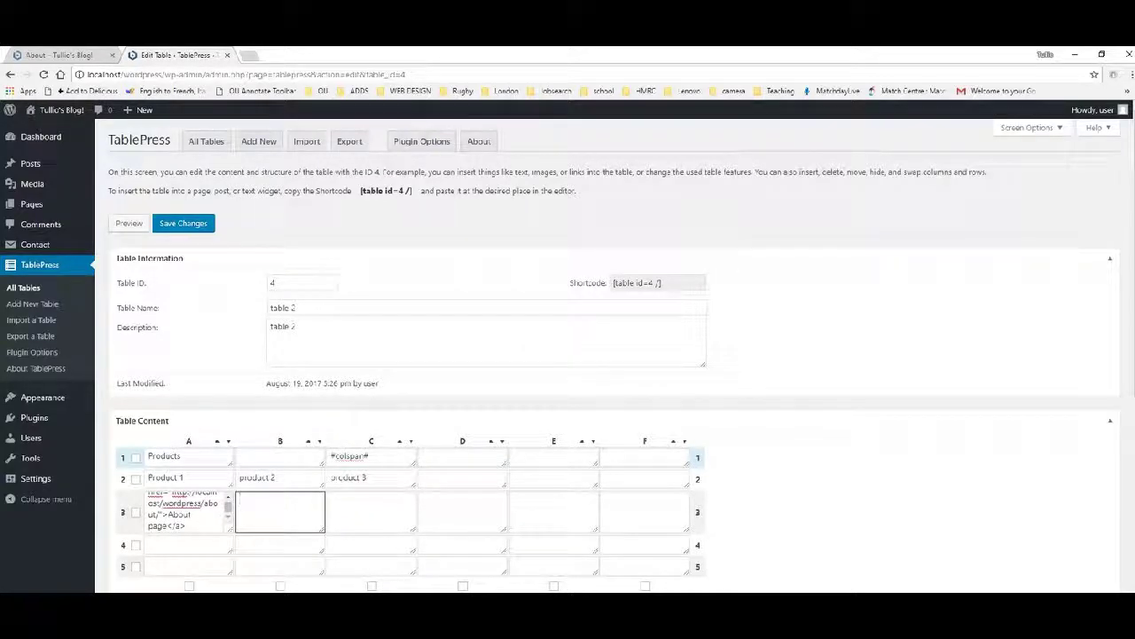
left_click(285, 510)
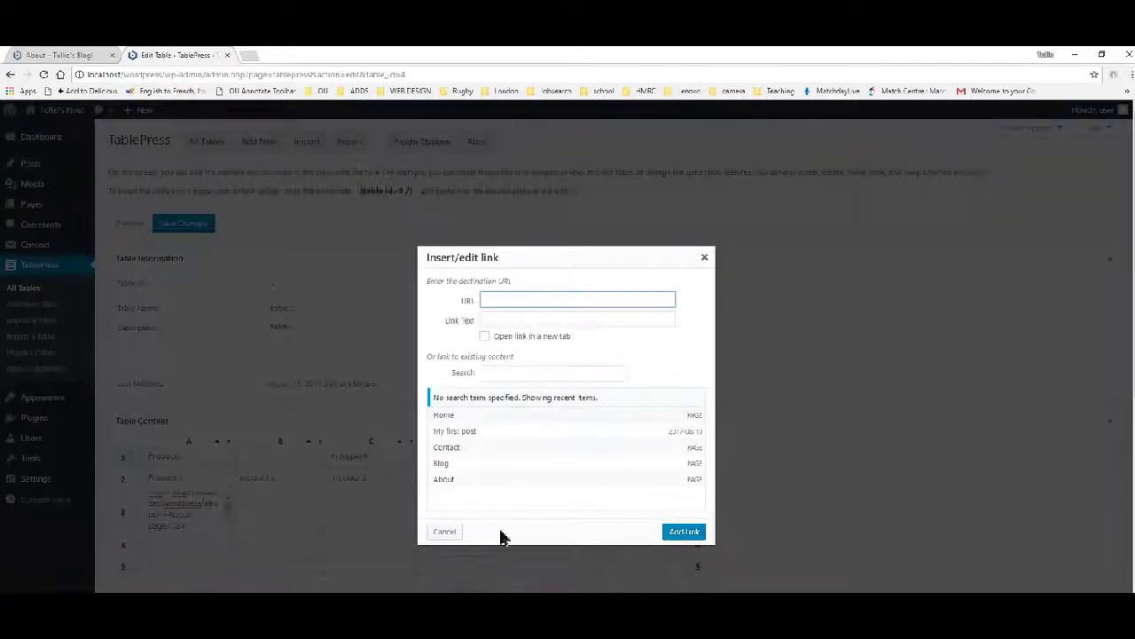
left_click(499, 317)
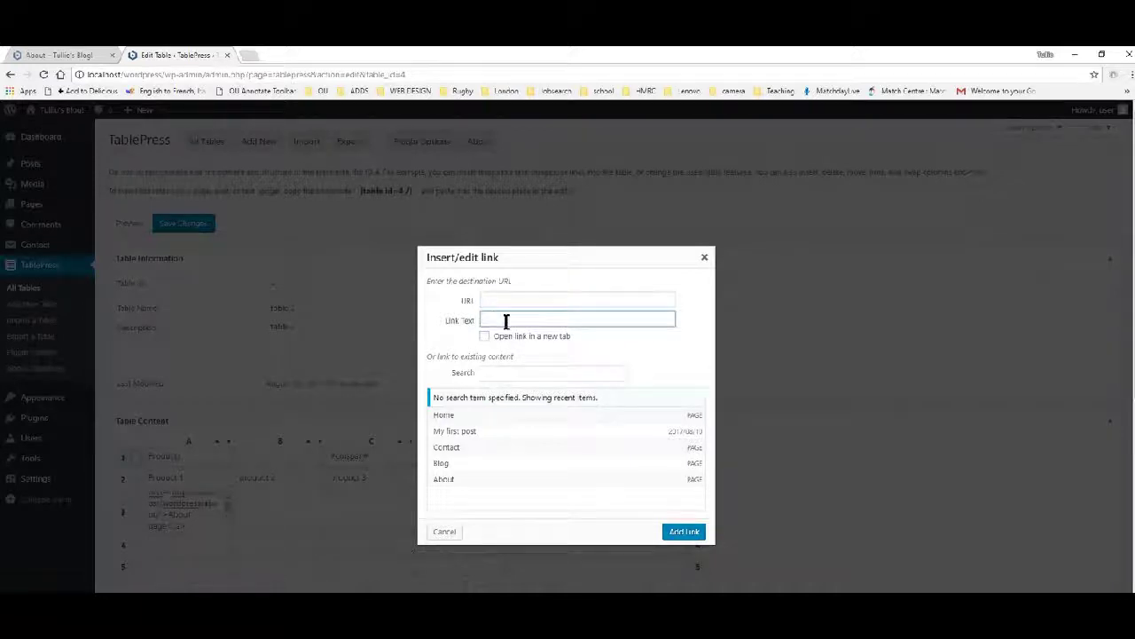
type("Home")
left_click(527, 300)
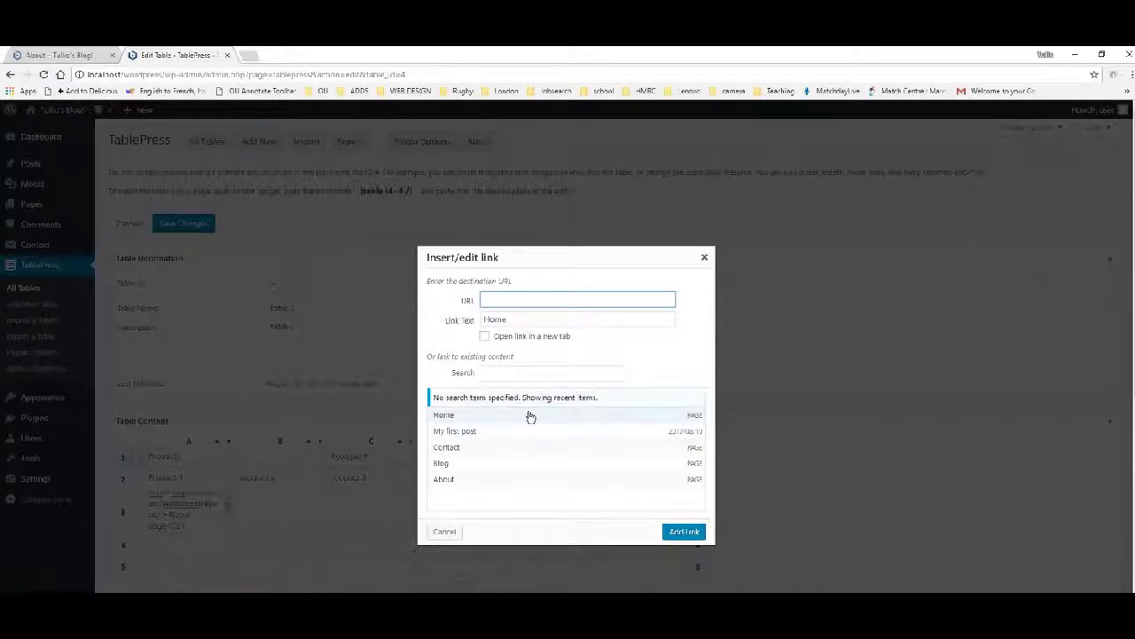
left_click(529, 417)
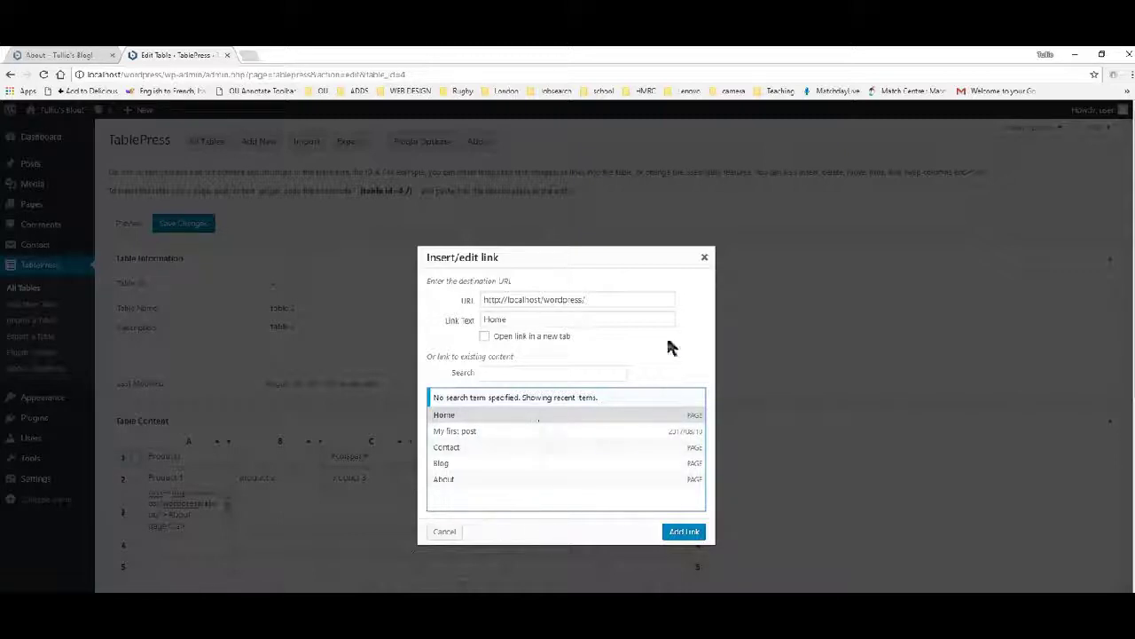
left_click(682, 532)
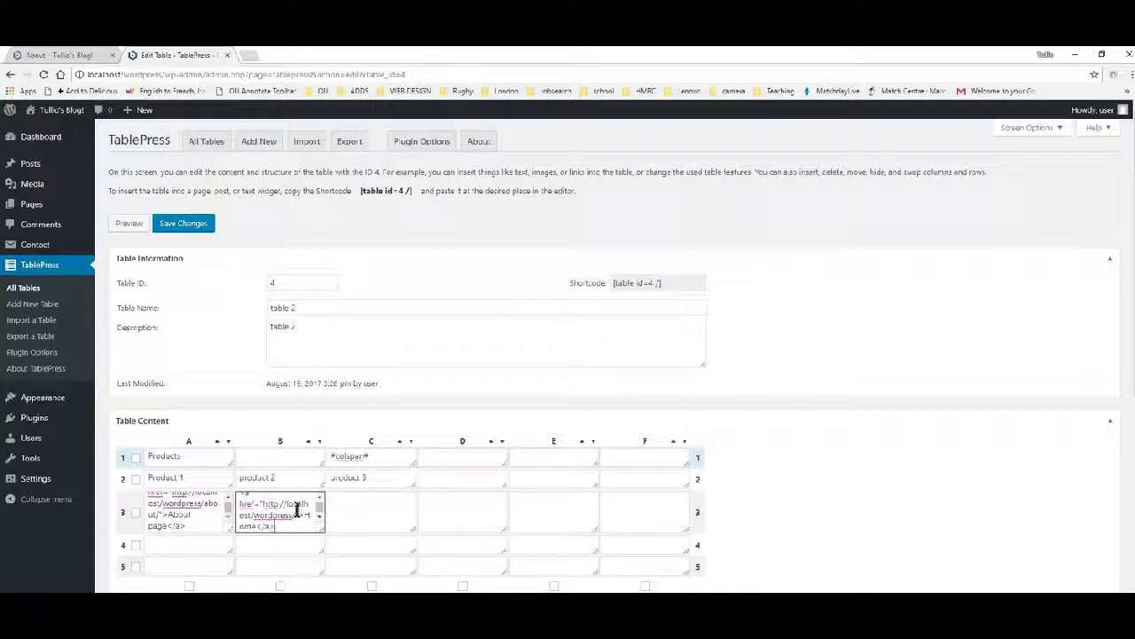
left_click(189, 225)
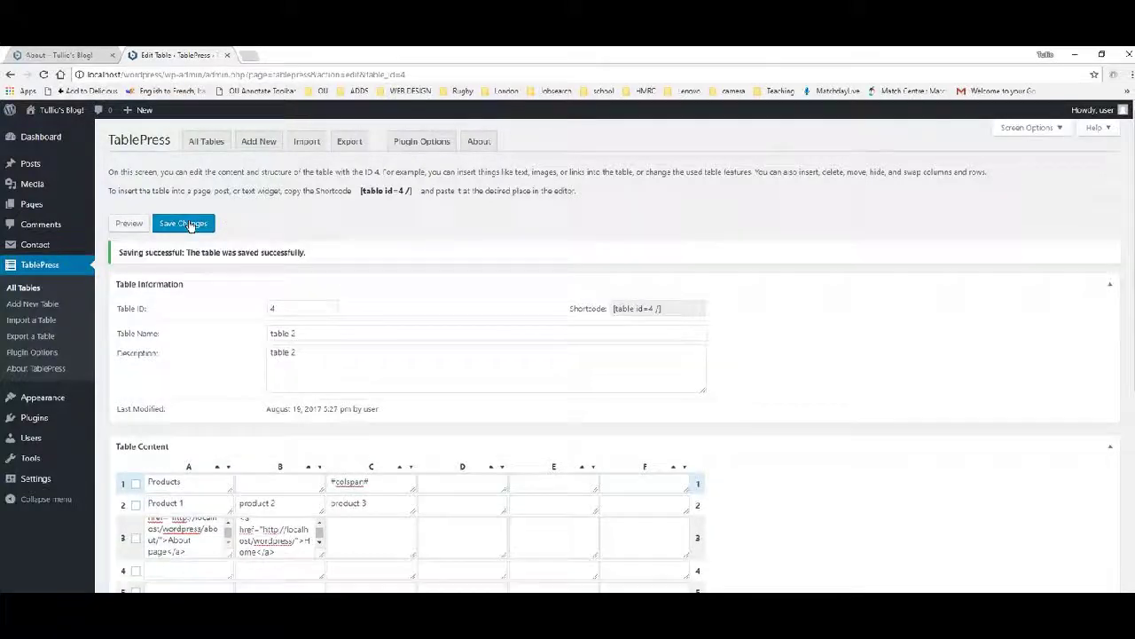
Reload the live About page, test the table's Home link twice, and return to the table manipulation options in the editor
left_click(55, 59)
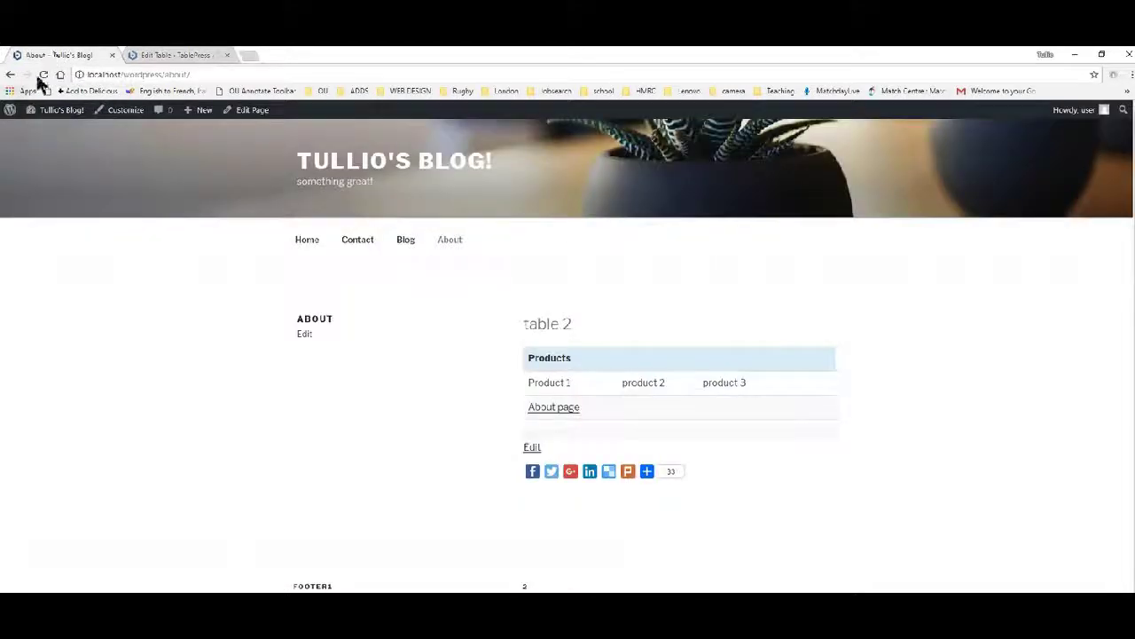
left_click(42, 76)
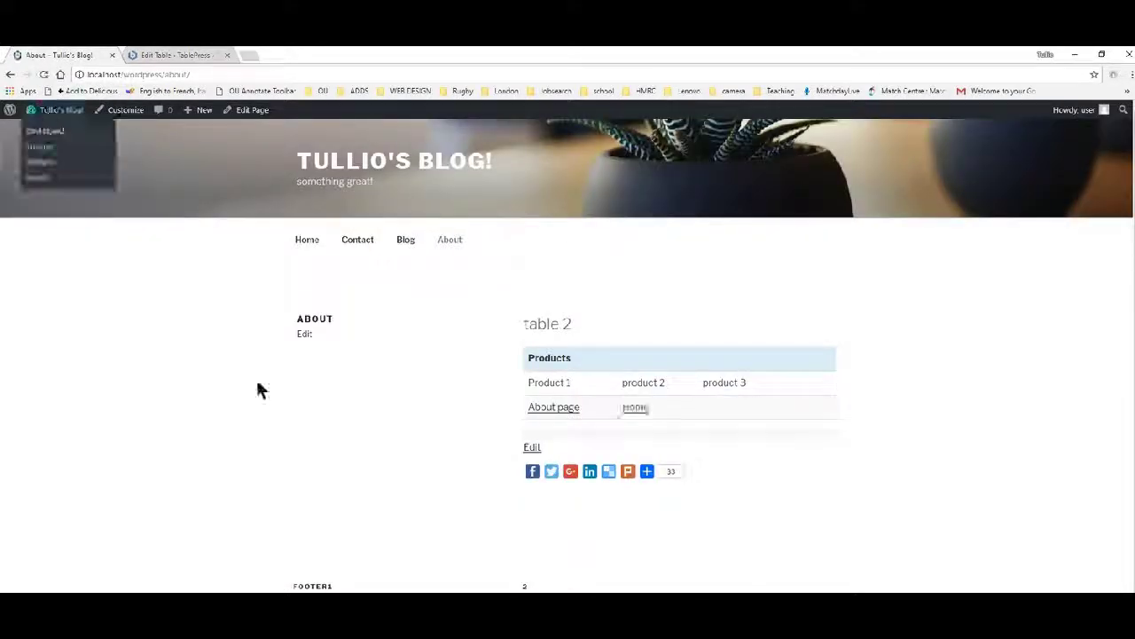
left_click(636, 410)
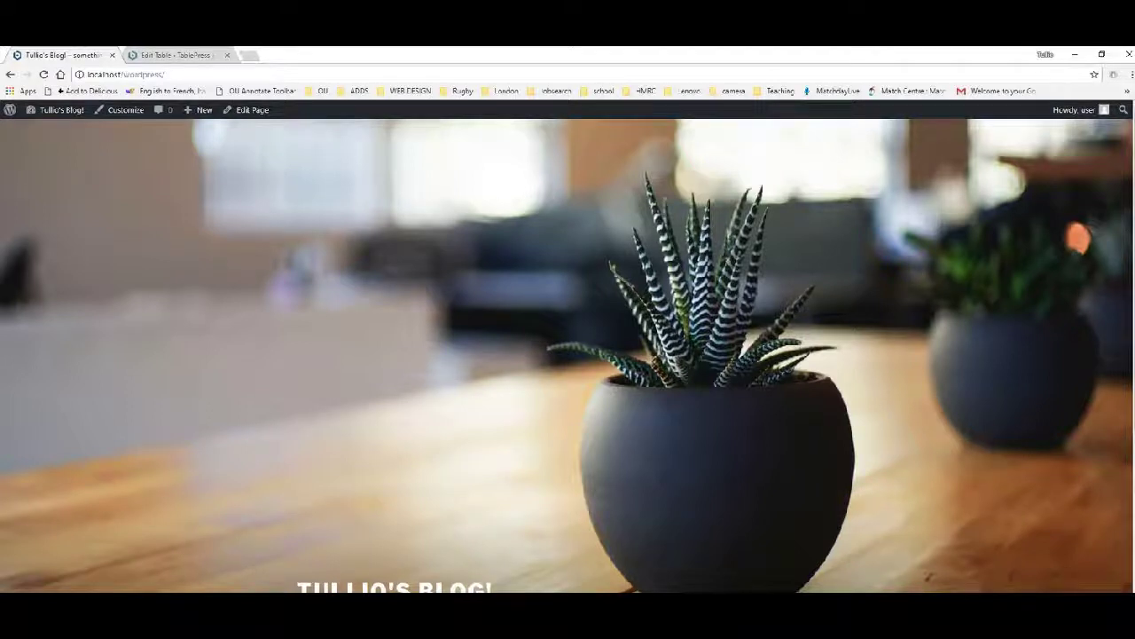
key("alt+Left")
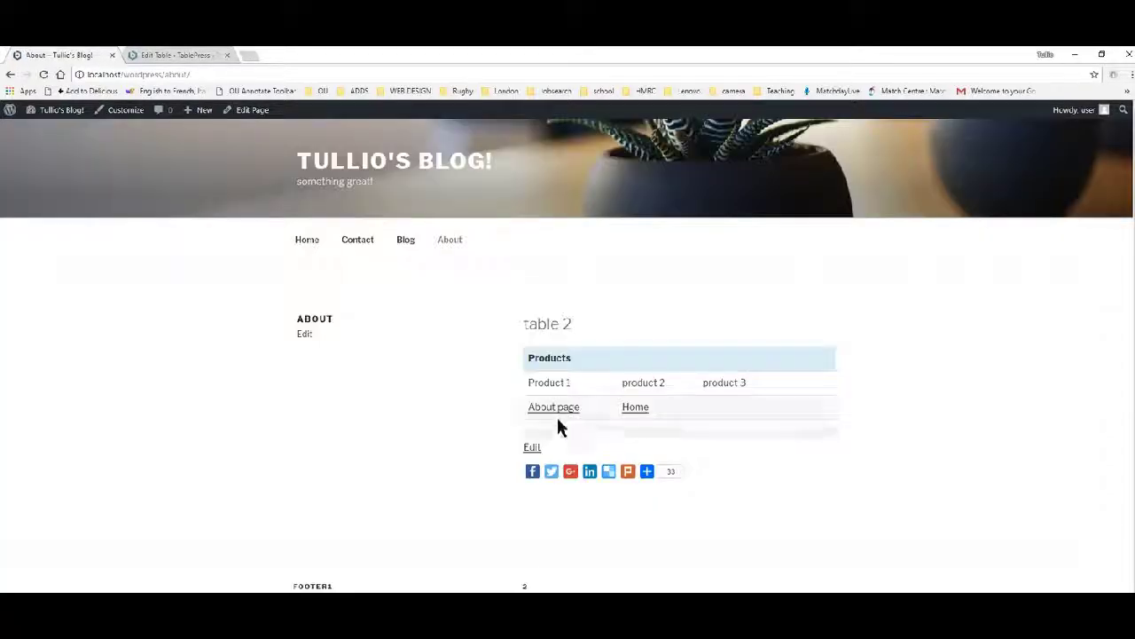
left_click(634, 409)
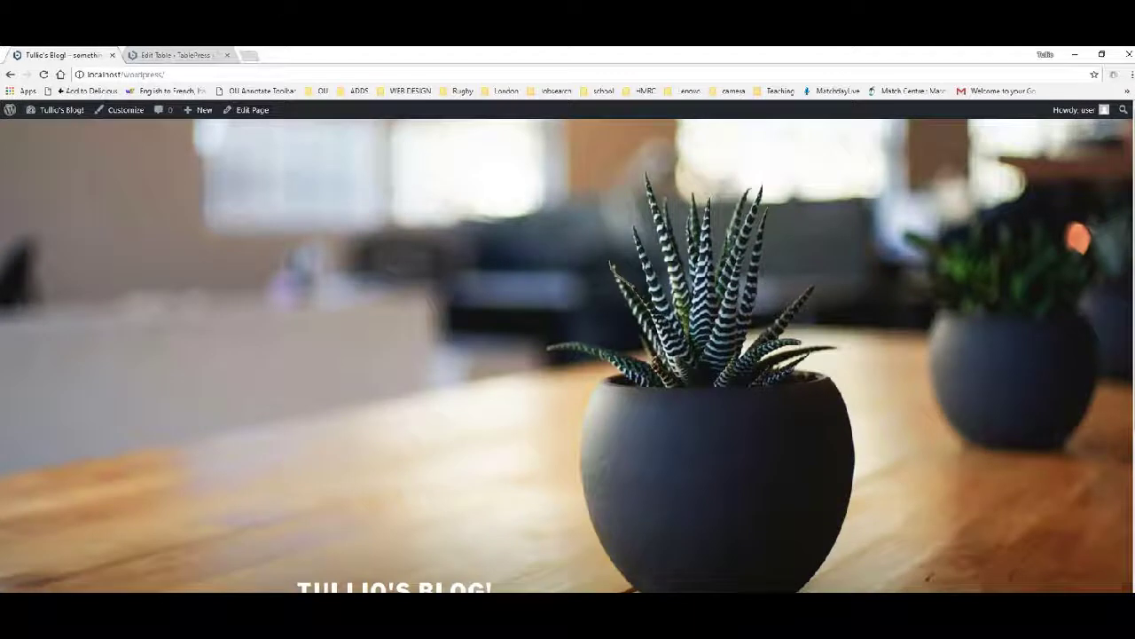
key("alt+Left")
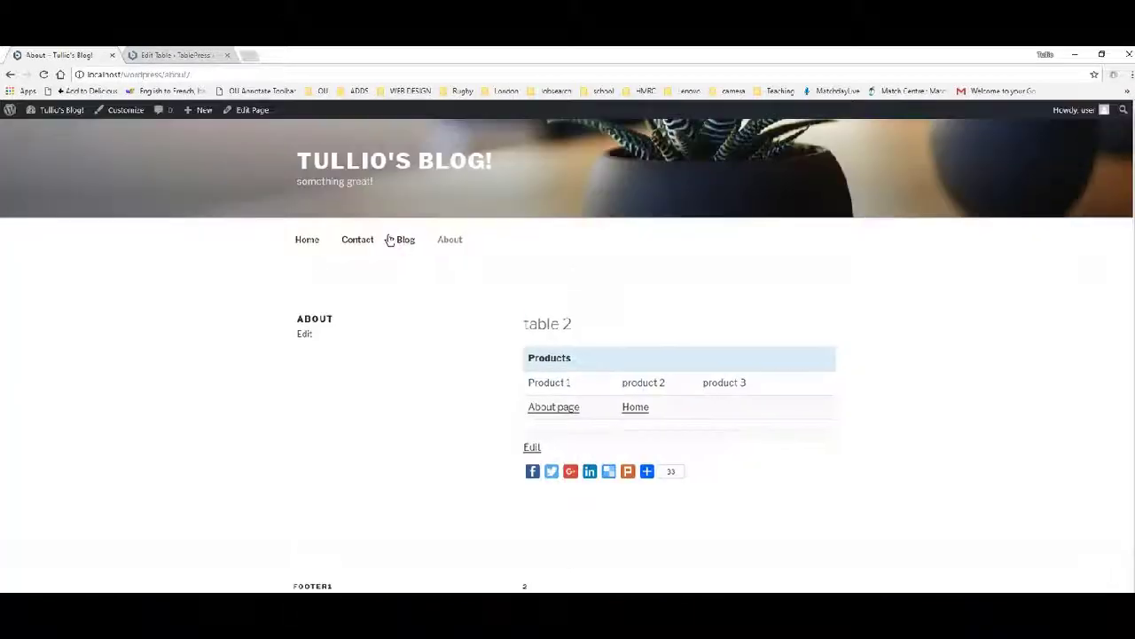
left_click(176, 56)
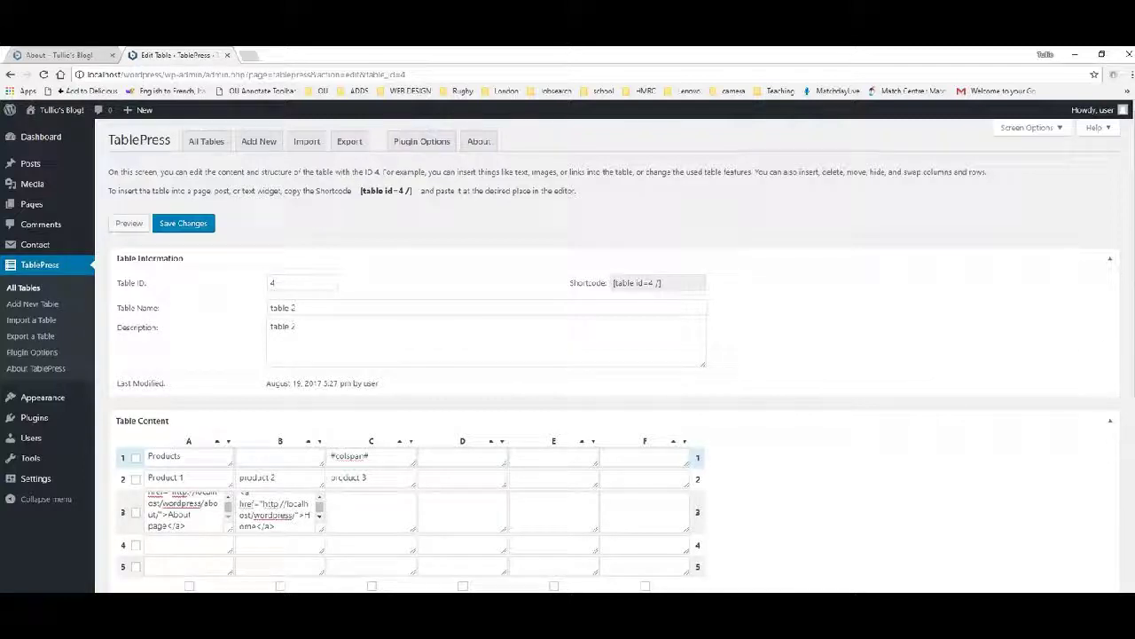
scroll(621, 355, "down", 3)
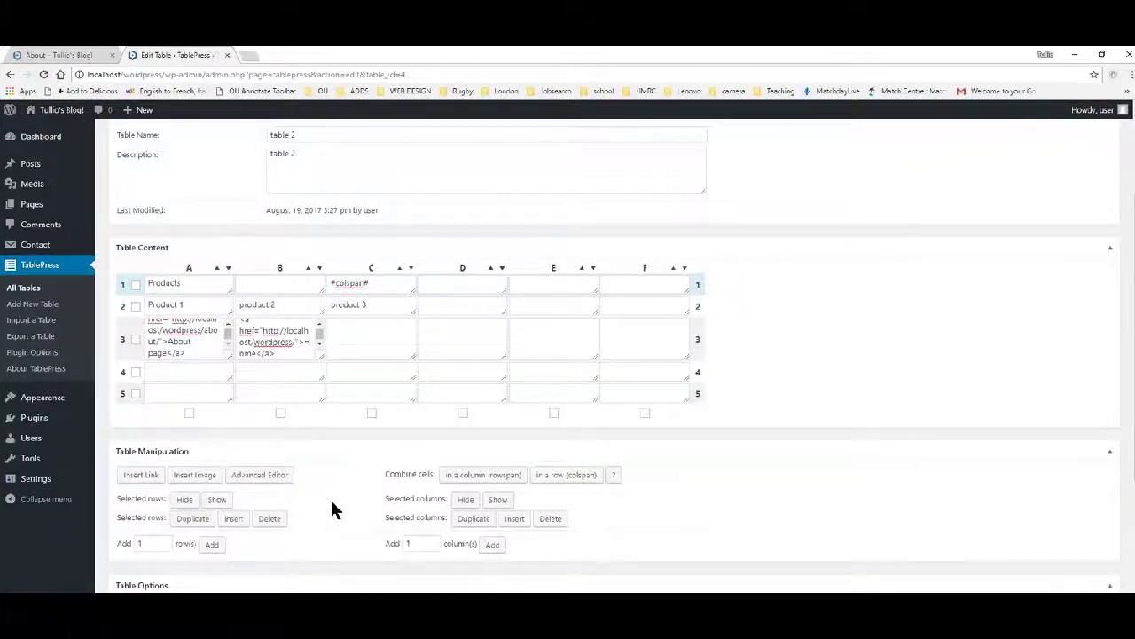